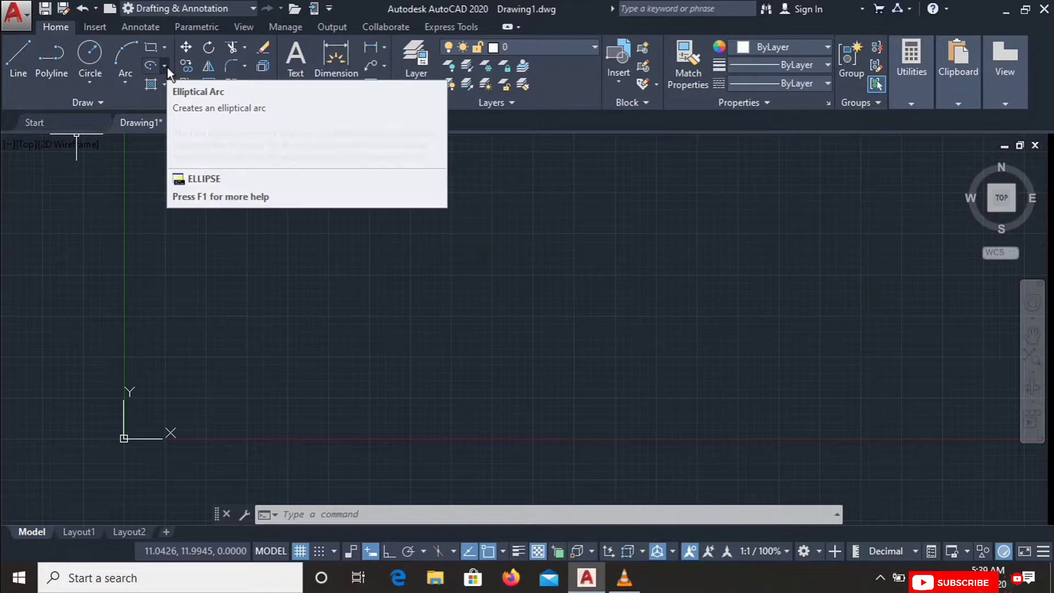
# Draw a center-based ellipse at about (16.1, 8.3) with Ortho on, a horizontal half-axis of 20 and a vertical half-axis of 5
pyautogui.click(166, 66)
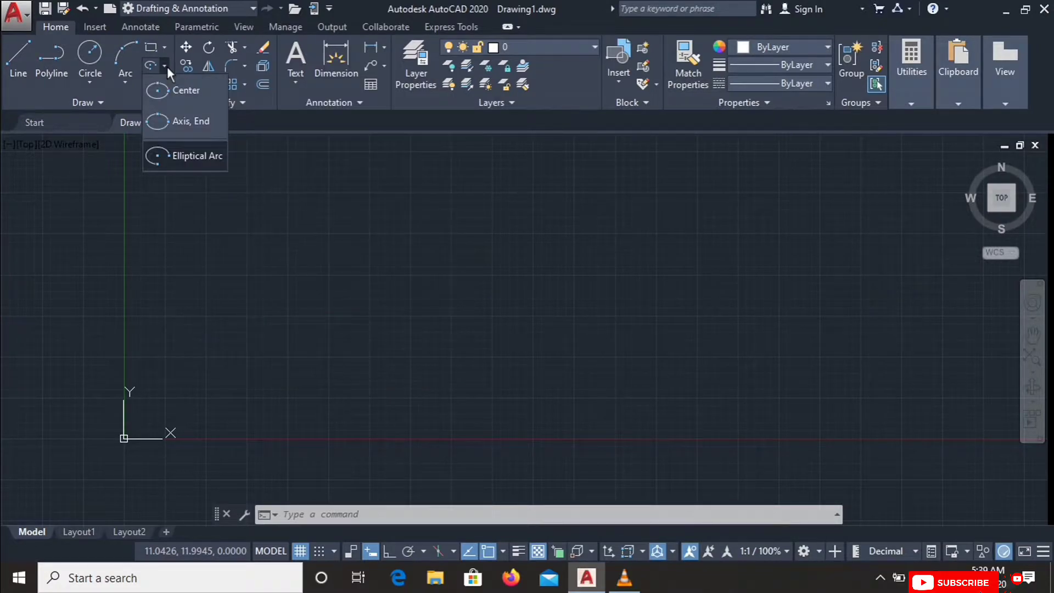
pyautogui.click(198, 93)
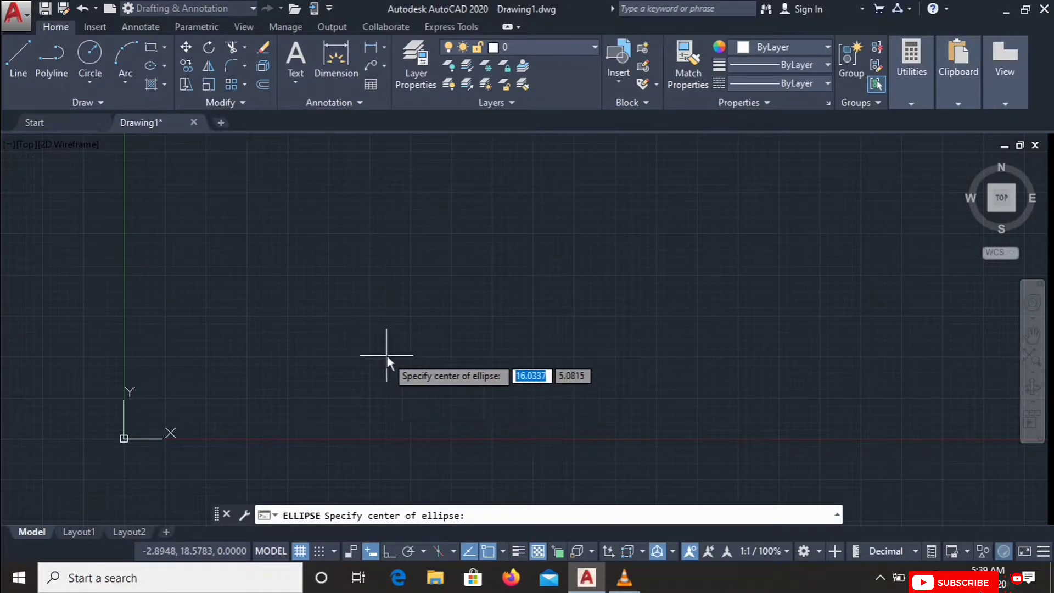
pyautogui.click(388, 305)
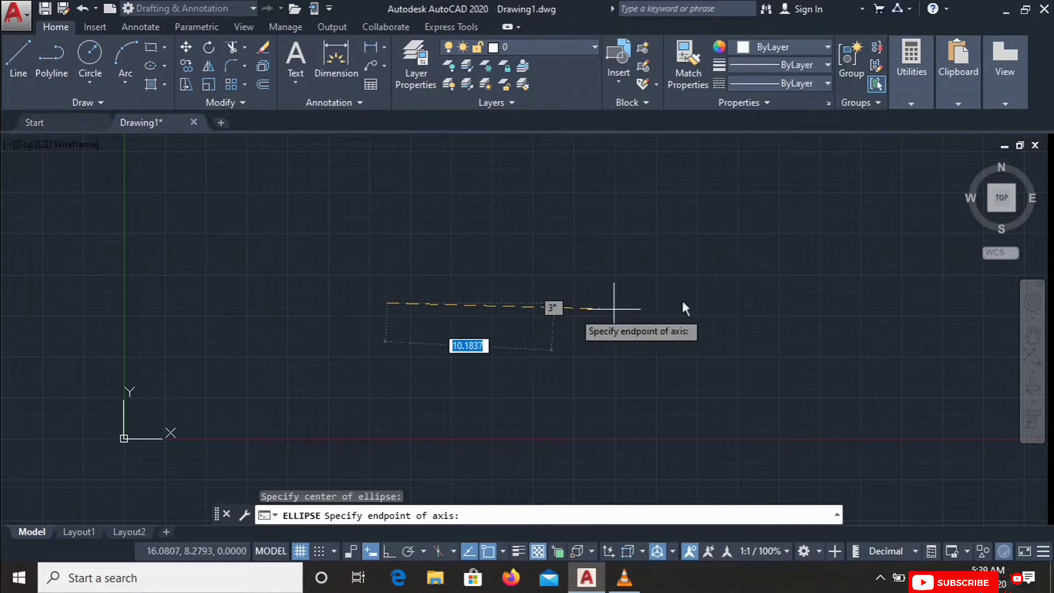
pyautogui.press('F8')
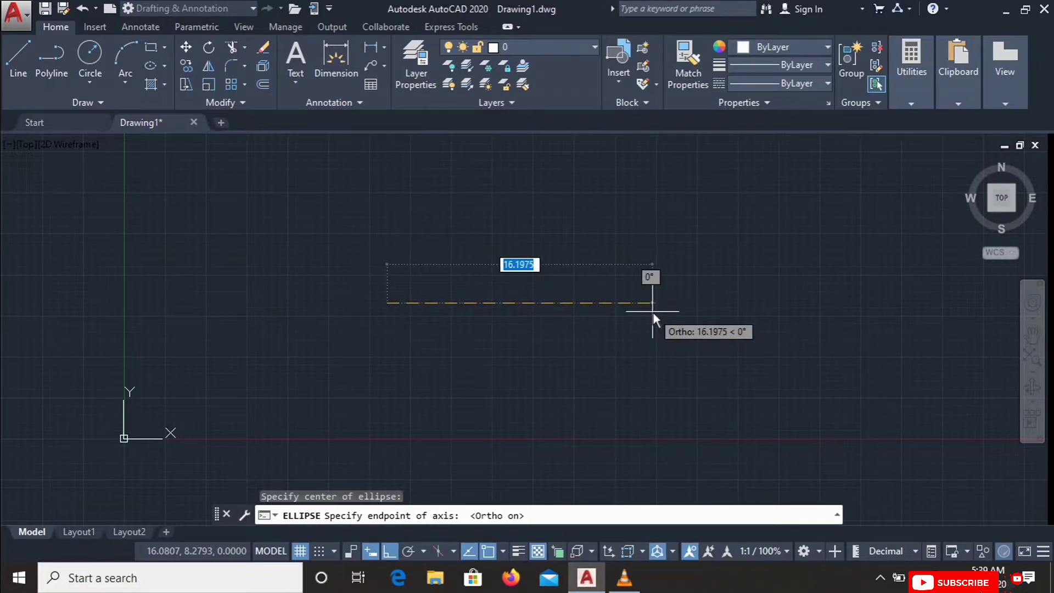
pyautogui.write('20')
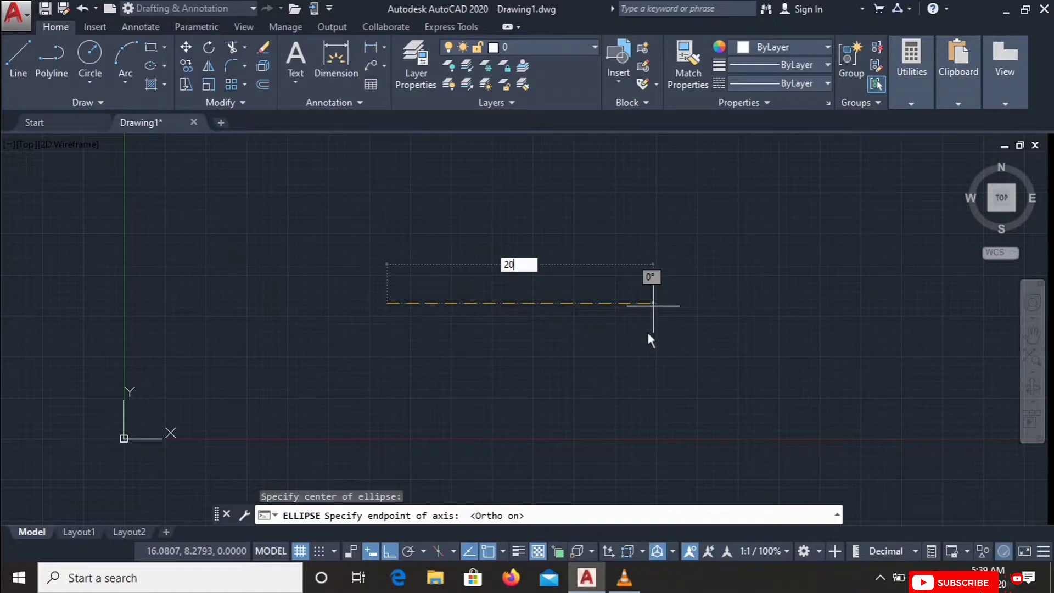
pyautogui.press('Return')
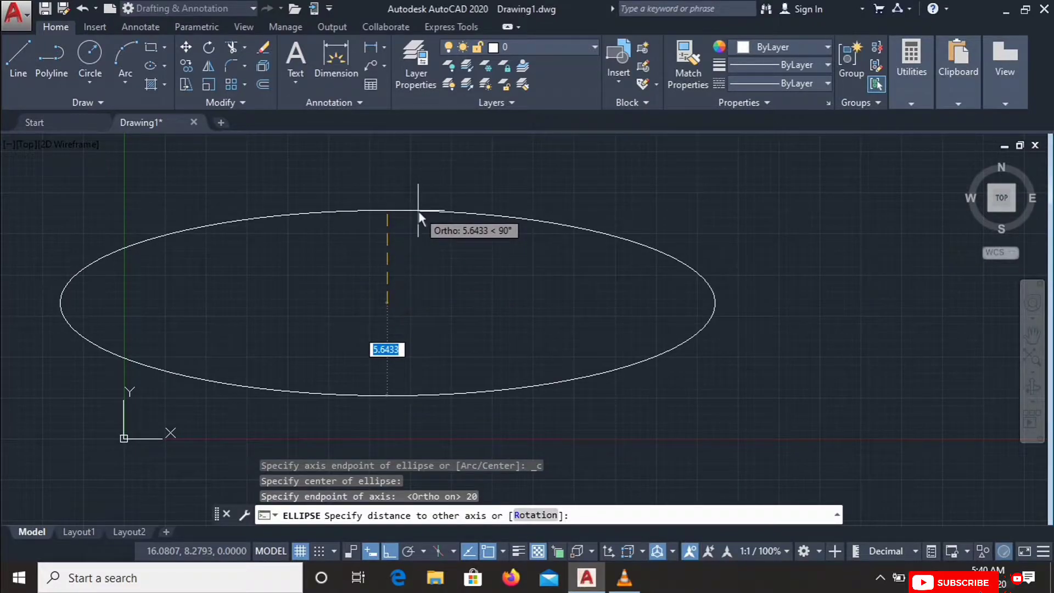
pyautogui.write('5')
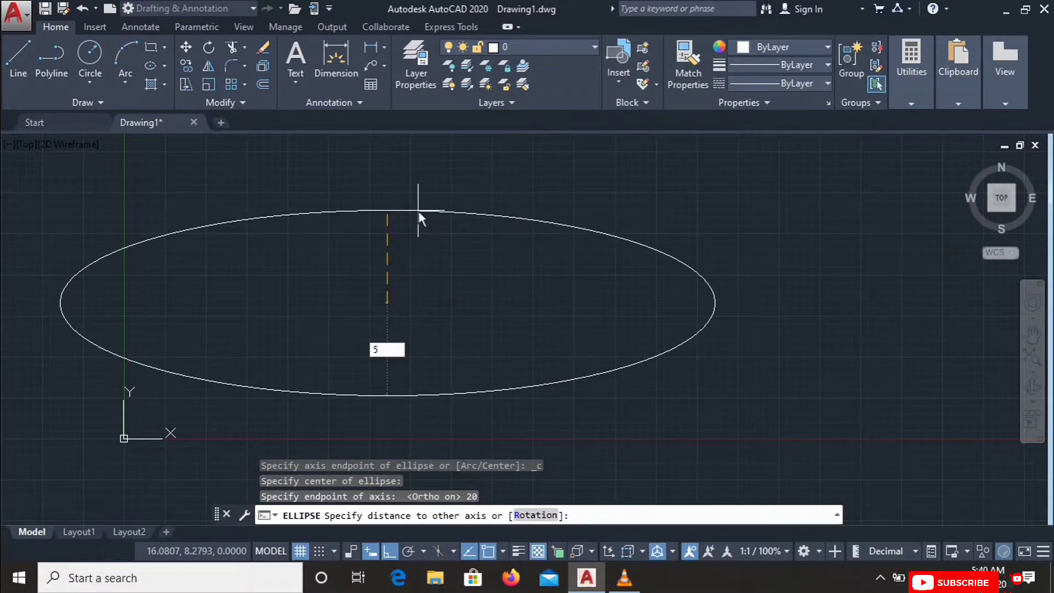
pyautogui.press('Return')
# Draw an Axis, End ellipse to the right of the first, with a 30-unit horizontal axis and 5 as the other half-axis
pyautogui.scroll(3, 403, 318)
pyautogui.scroll(-1, 522, 332)
pyautogui.scroll(-2, 521, 331)
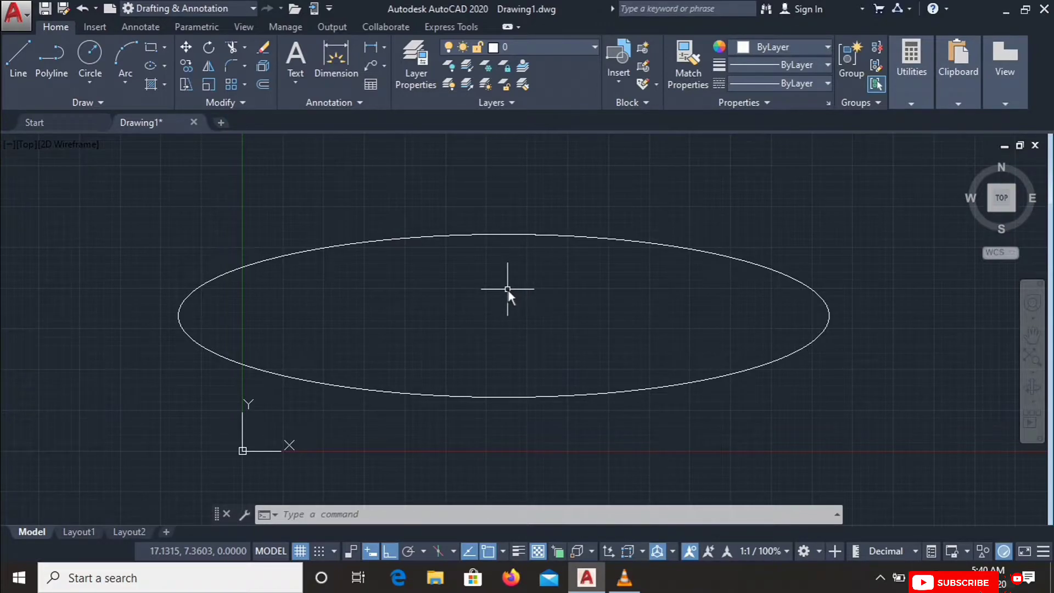
pyautogui.scroll(-2, 509, 291)
pyautogui.moveTo(508, 290)
pyautogui.mouseDown(button='middle')
pyautogui.moveTo(193, 304)
pyautogui.moveTo(165, 323)
pyautogui.moveTo(258, 331)
pyautogui.moveTo(255, 317)
pyautogui.mouseUp(button='middle')
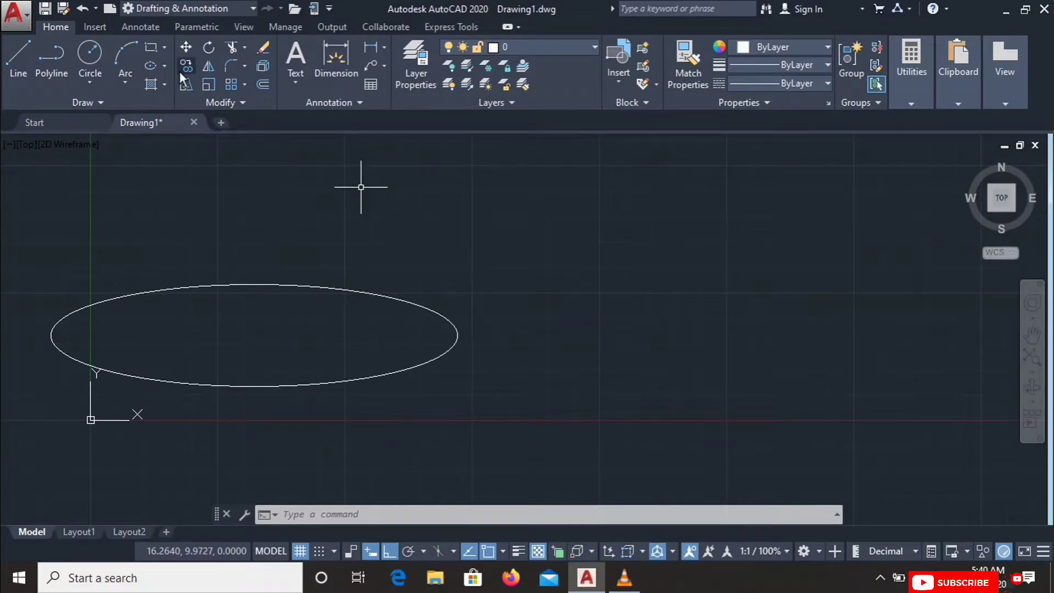
pyautogui.click(164, 65)
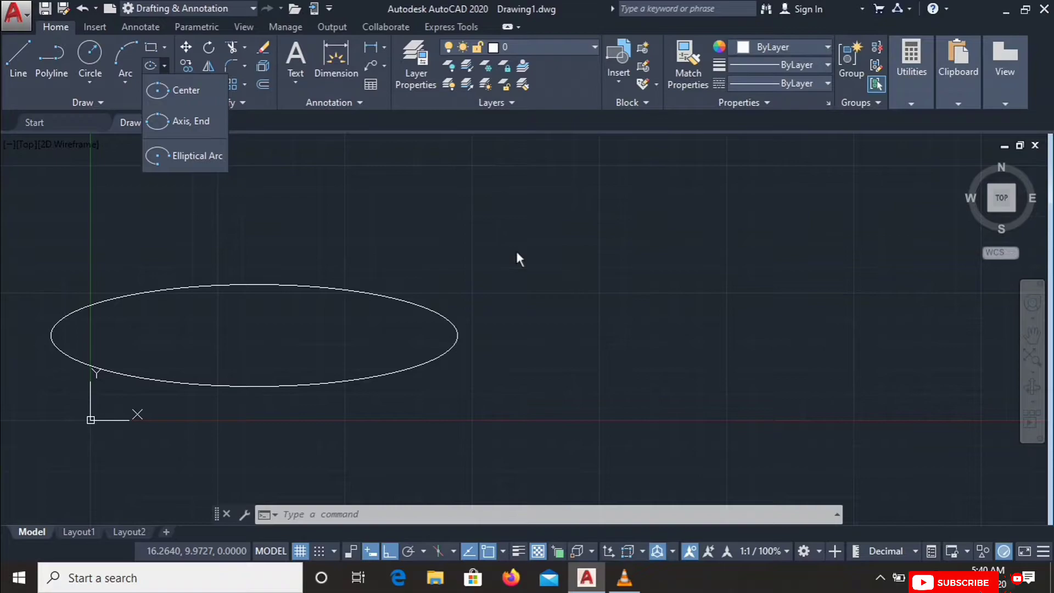
pyautogui.click(194, 119)
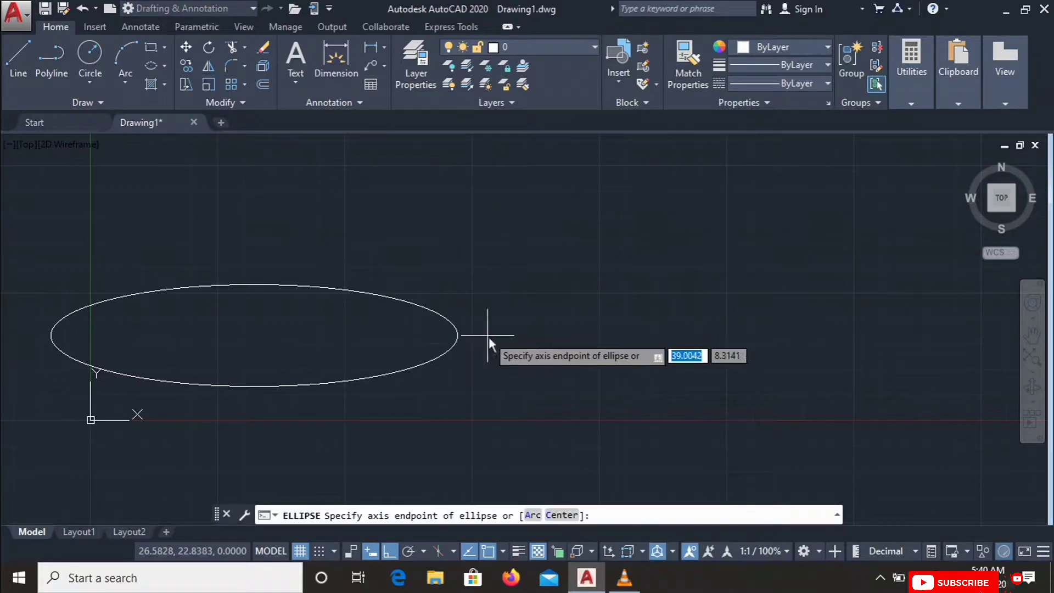
pyautogui.click(545, 331)
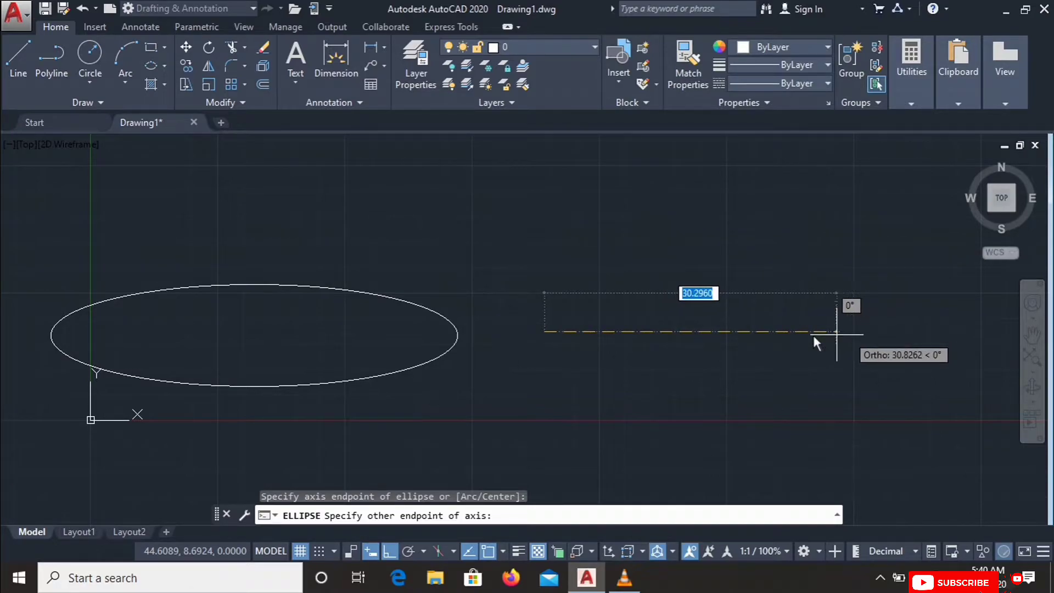
pyautogui.write('30')
pyautogui.press('Return')
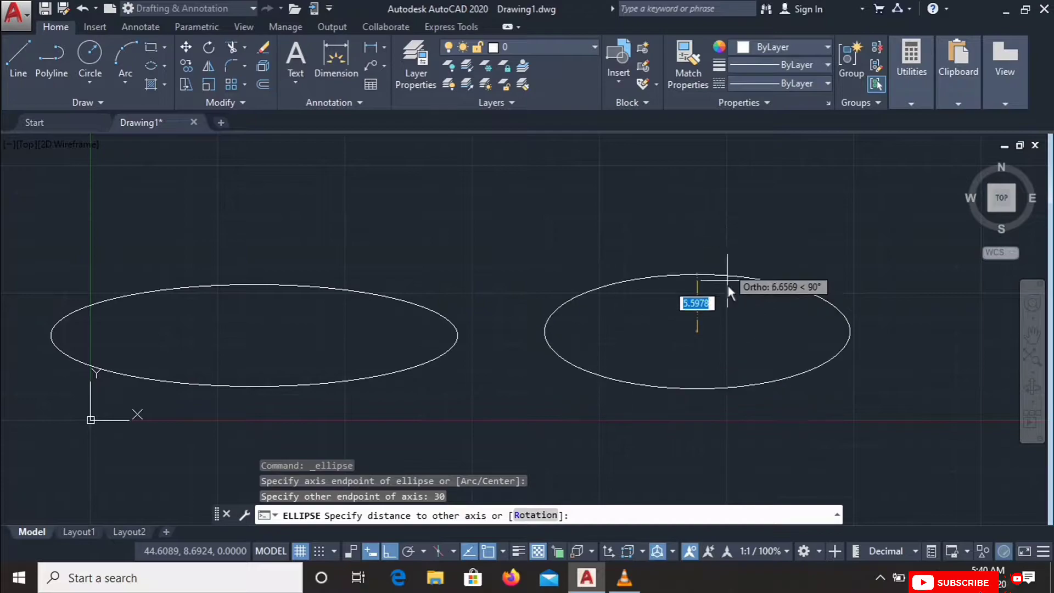
pyautogui.write('5')
pyautogui.press('Return')
pyautogui.scroll(1, 709, 355)
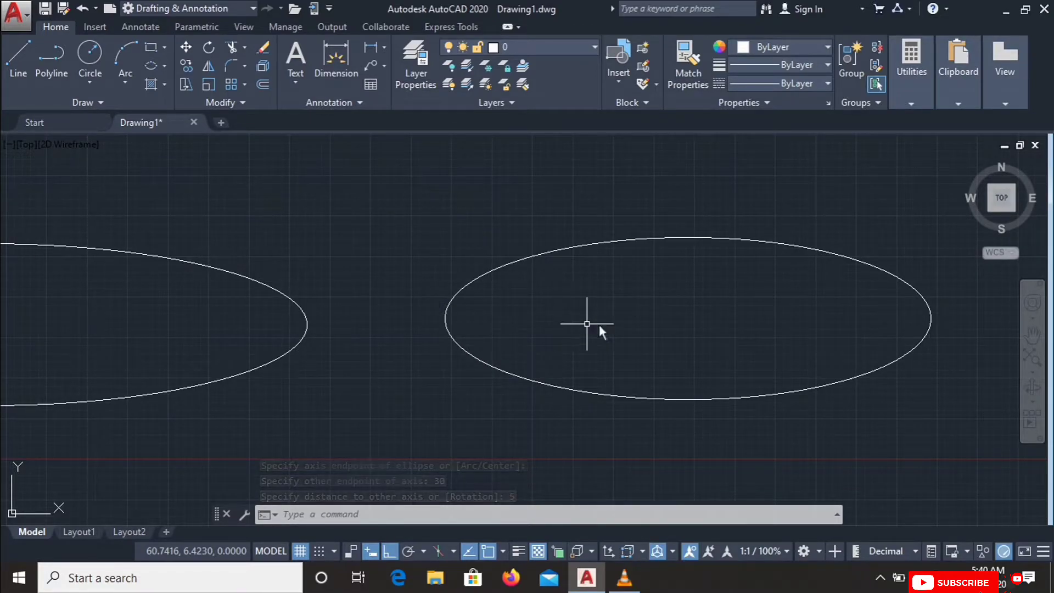
pyautogui.scroll(-1, 752, 336)
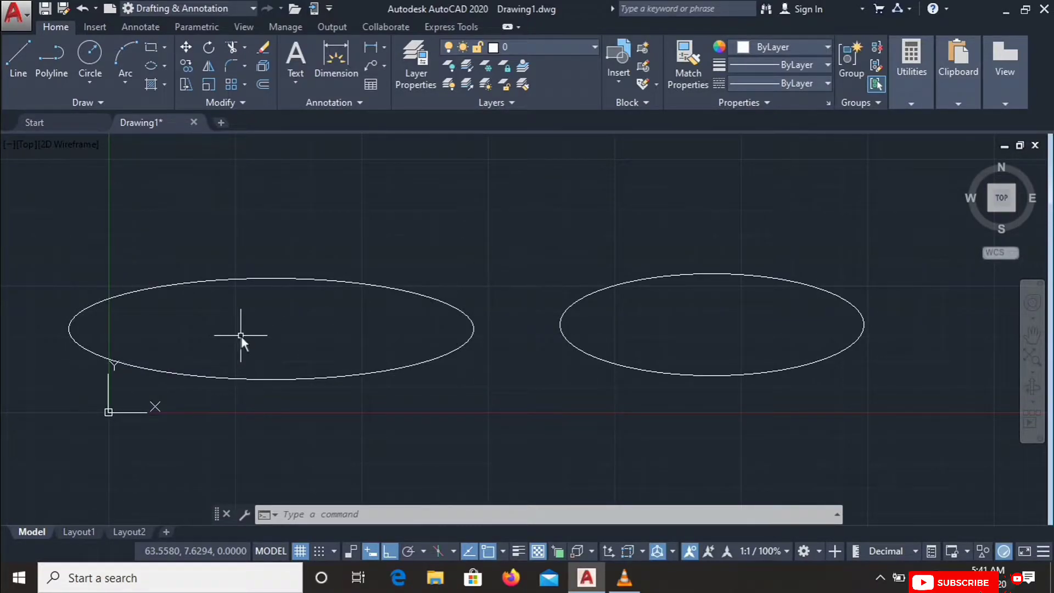
pyautogui.scroll(2, 141, 344)
pyautogui.scroll(-1, 149, 347)
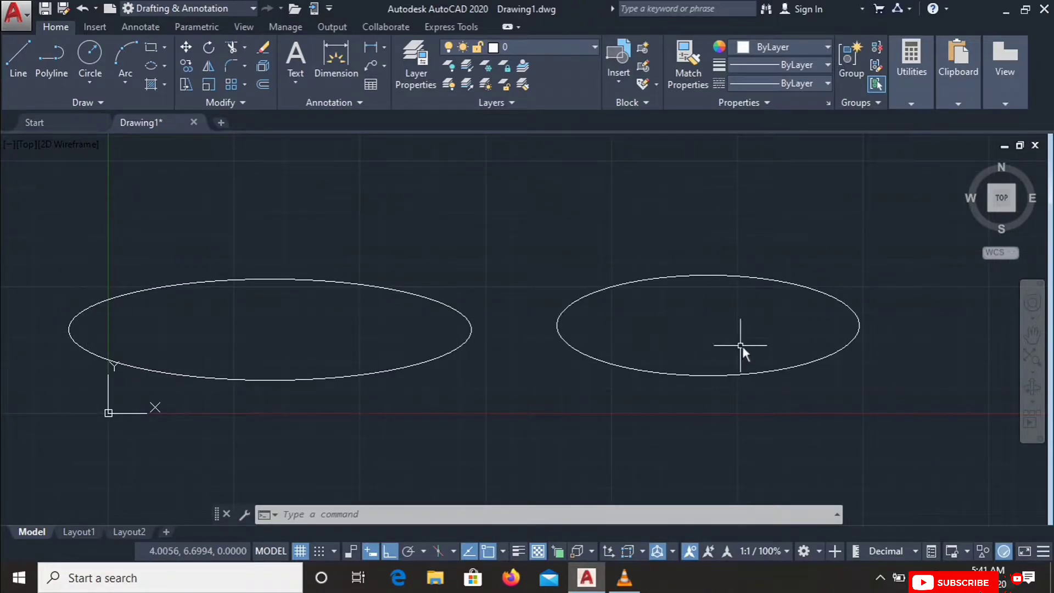
pyautogui.moveTo(742, 346); pyautogui.dragTo(568, 305, button='middle')
pyautogui.scroll(2, 372, 305)
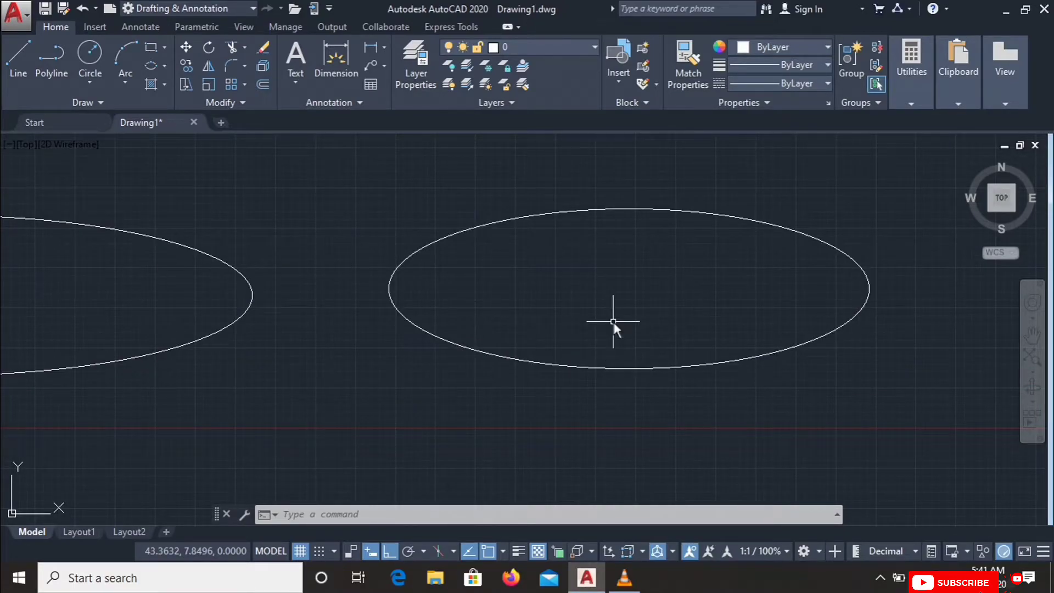
# Draw a horizontal line 20 units long below the second ellipse
pyautogui.click(165, 65)
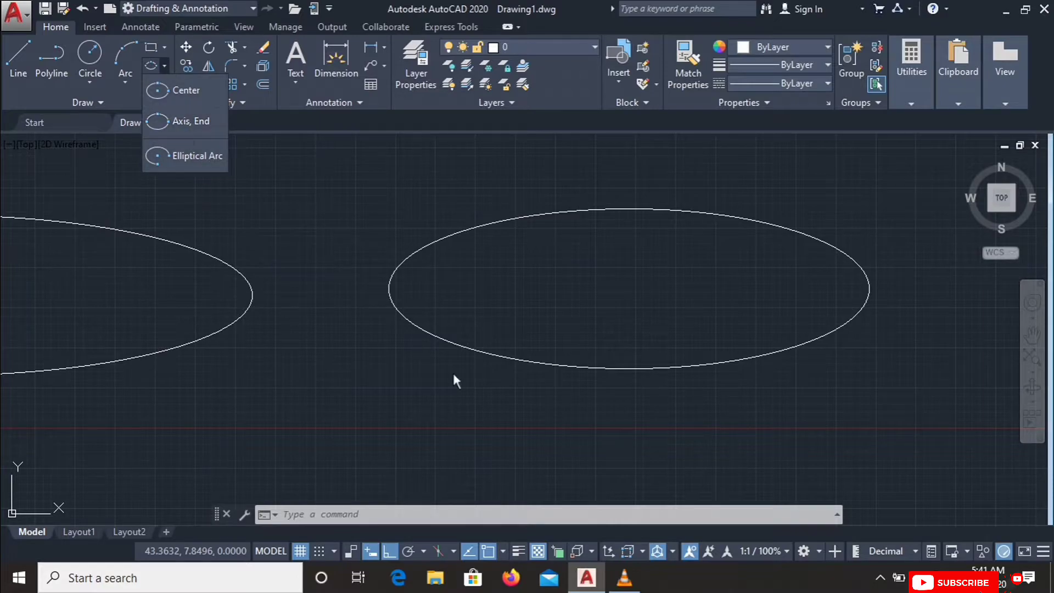
pyautogui.click(9, 56)
pyautogui.scroll(-2, 433, 464)
pyautogui.moveTo(434, 463); pyautogui.dragTo(470, 342, button='middle')
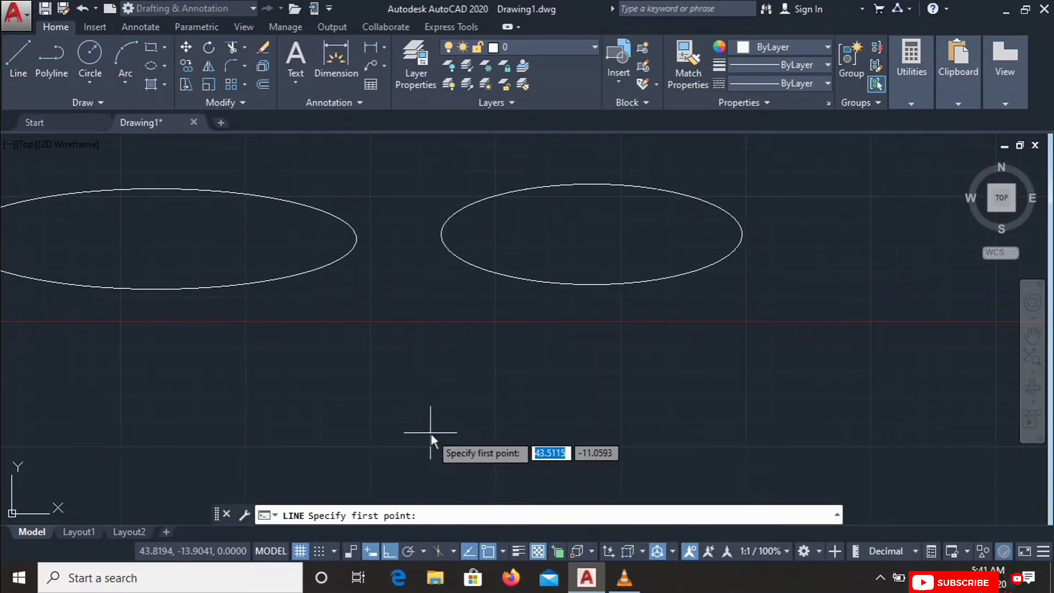
pyautogui.click(421, 415)
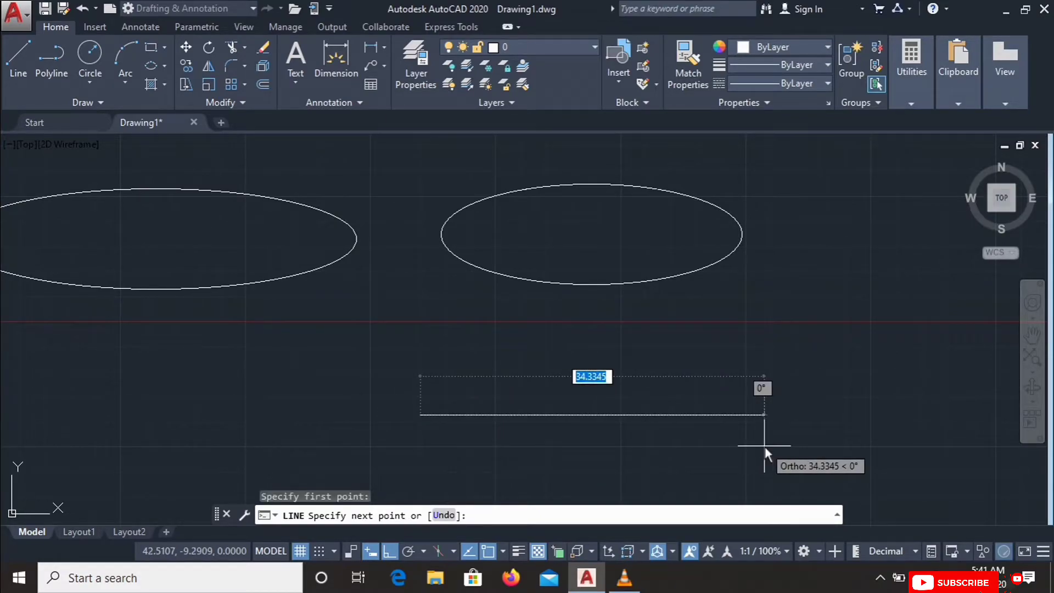
pyautogui.write('20')
pyautogui.press('Return')
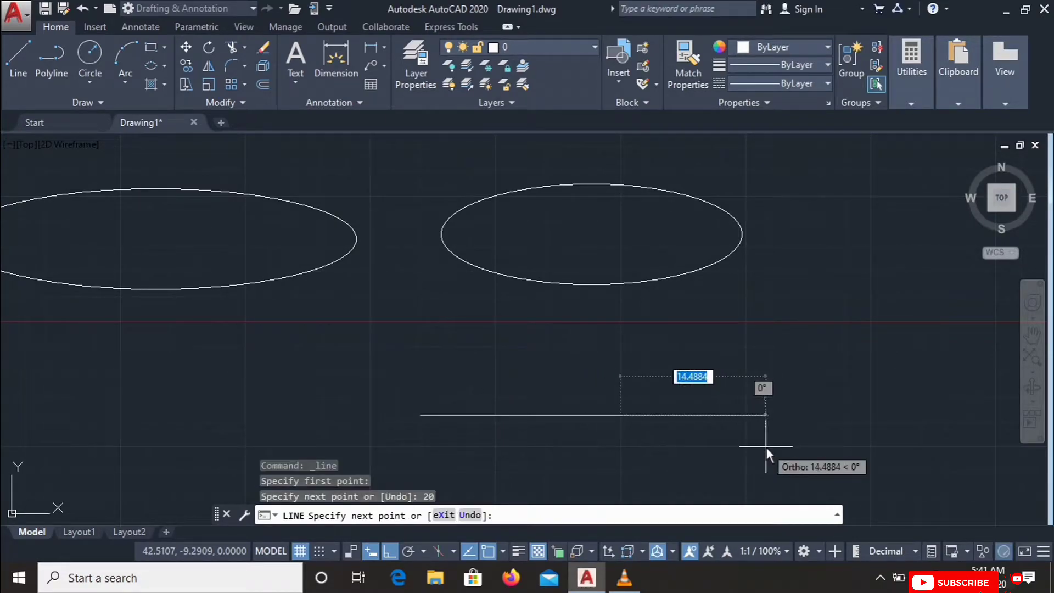
pyautogui.press('Escape')
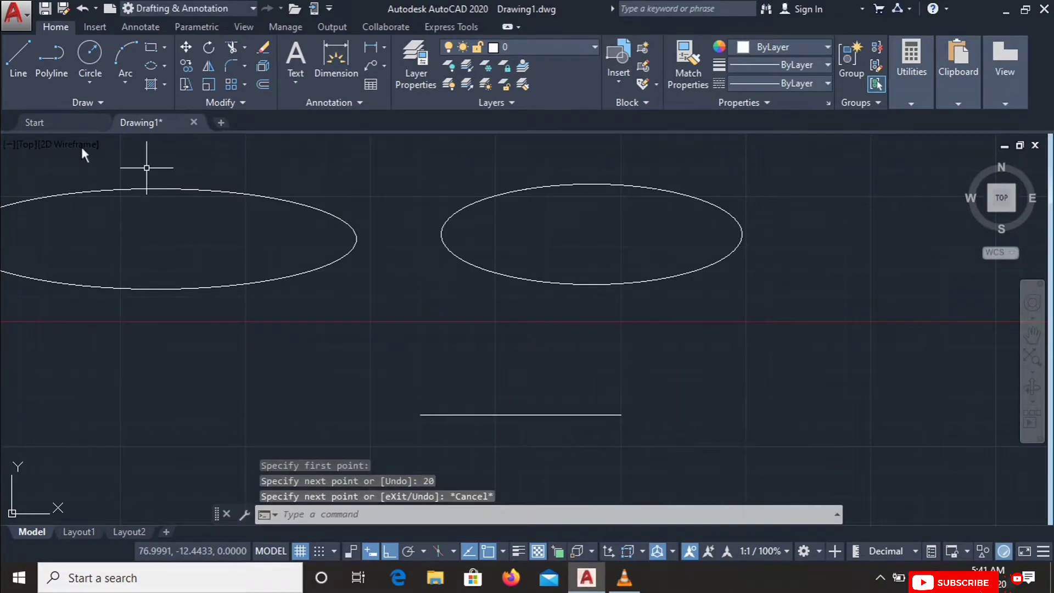
# Draw an Axis, End ellipse using the horizontal line's two endpoints as its axis, with a distance of 6 to the other axis
pyautogui.click(164, 66)
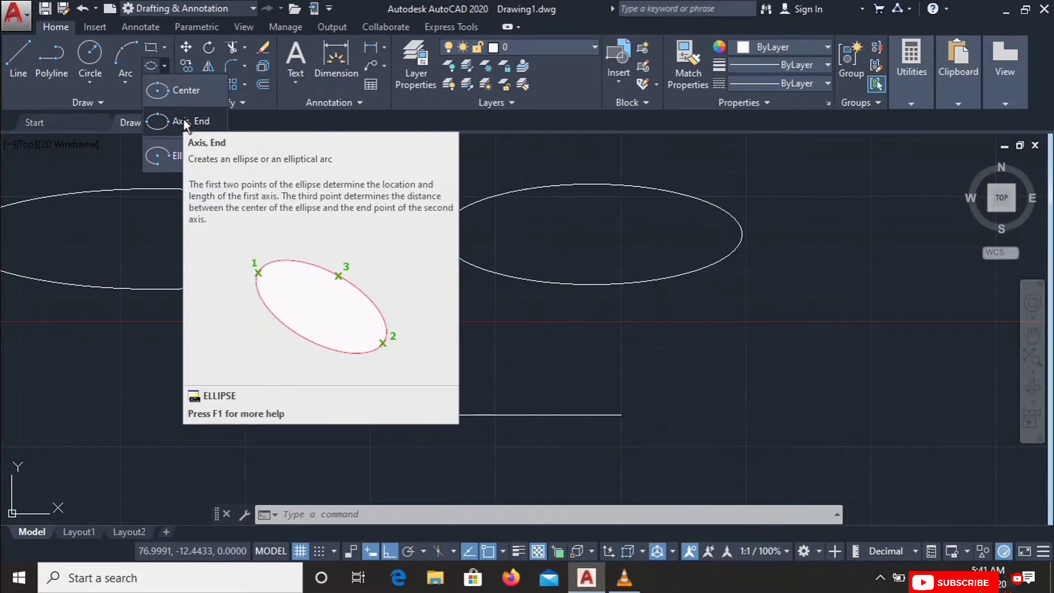
pyautogui.click(183, 119)
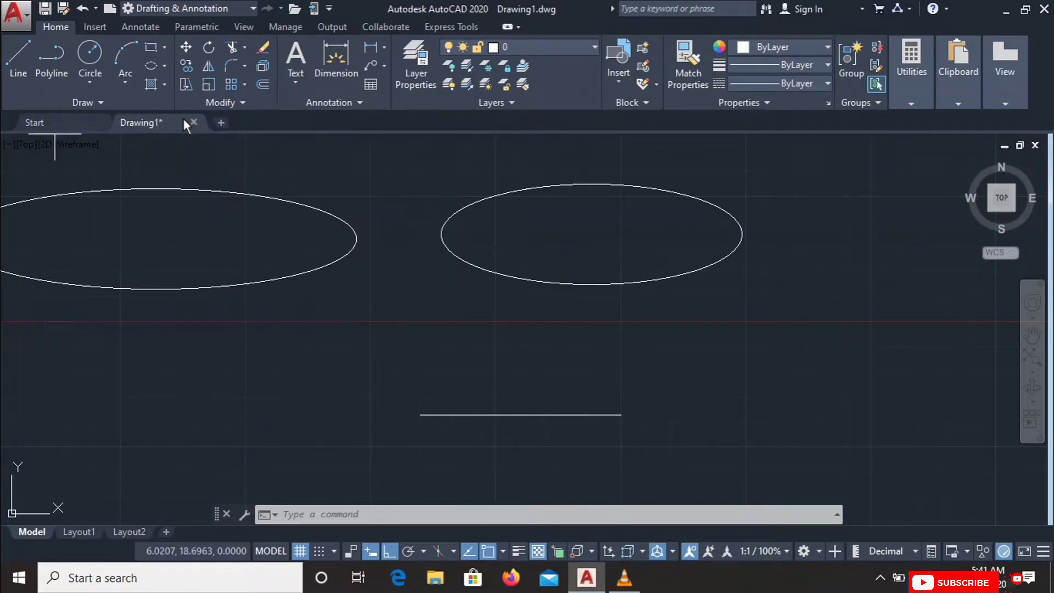
pyautogui.click(421, 414)
pyautogui.click(622, 415)
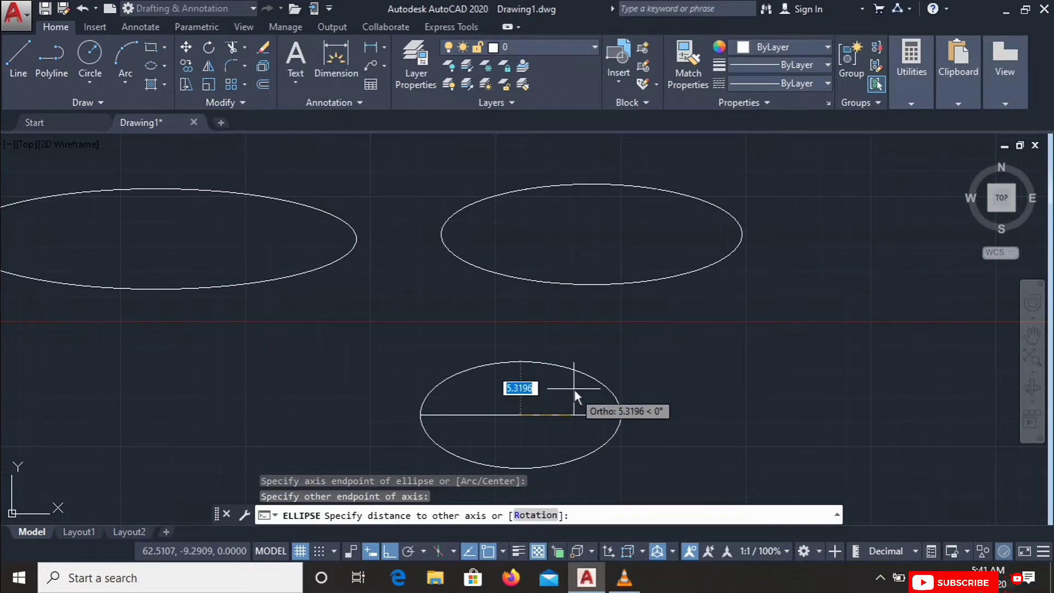
pyautogui.write('6')
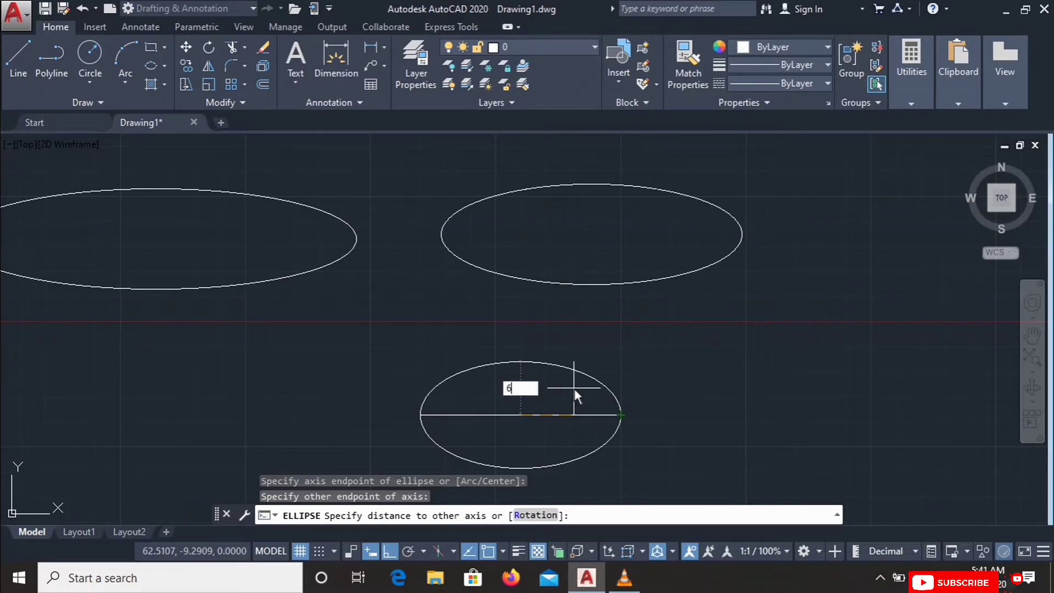
pyautogui.press('Return')
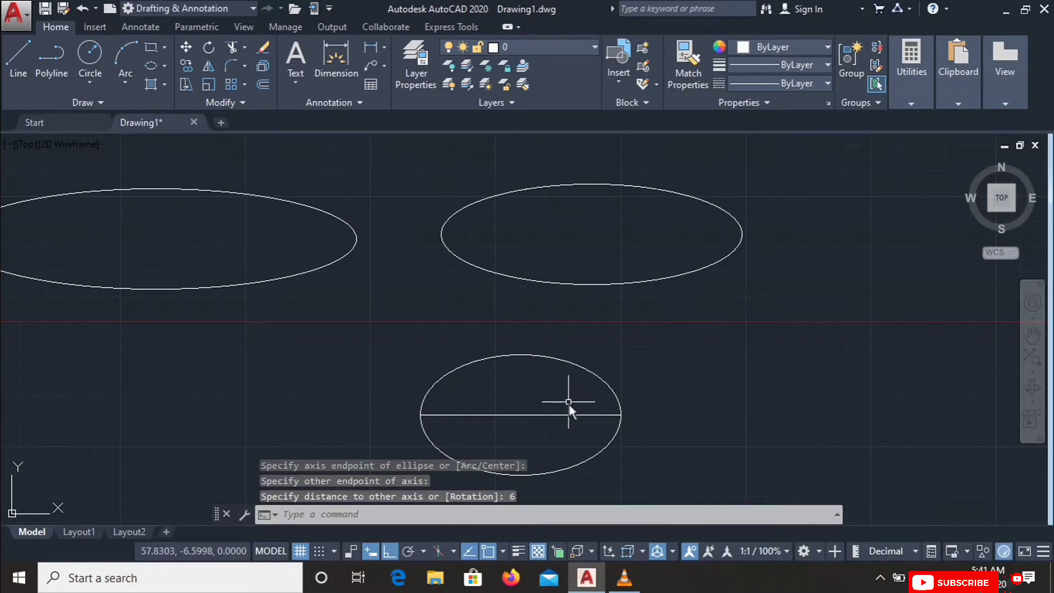
# Start an Elliptical Arc to the right of the ellipses, with a horizontal axis about 48.5 units long and a distance of 10 to the other axis
pyautogui.scroll(-2, 559, 422)
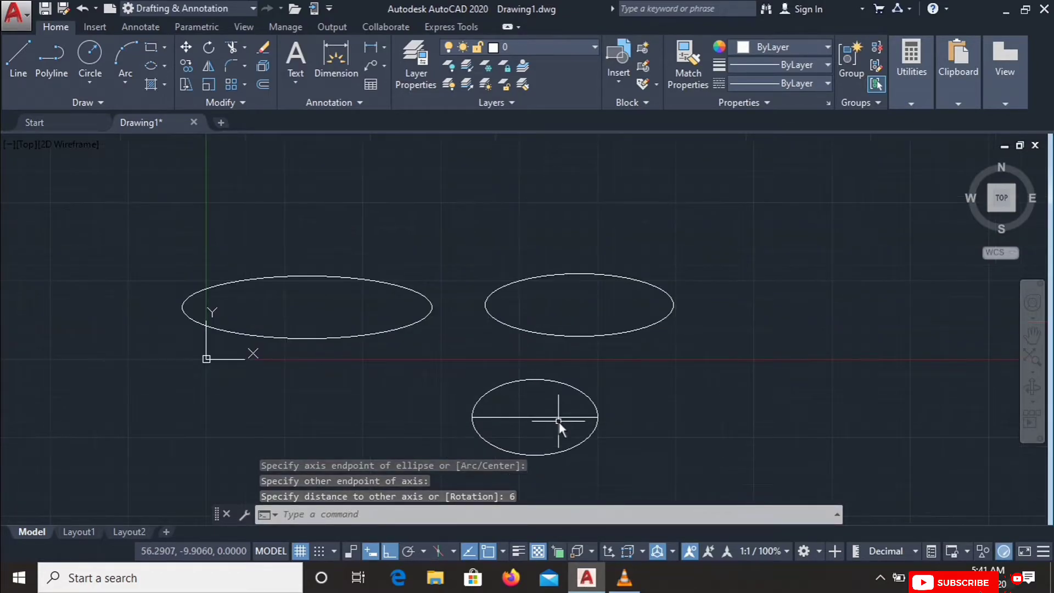
pyautogui.moveTo(559, 422); pyautogui.dragTo(584, 364, button='middle')
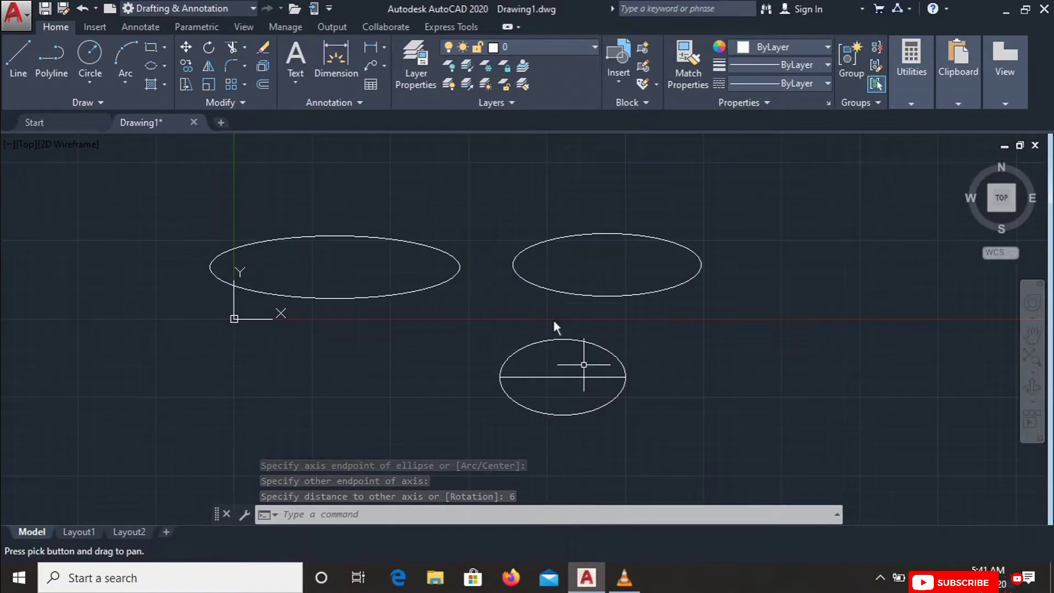
pyautogui.click(164, 67)
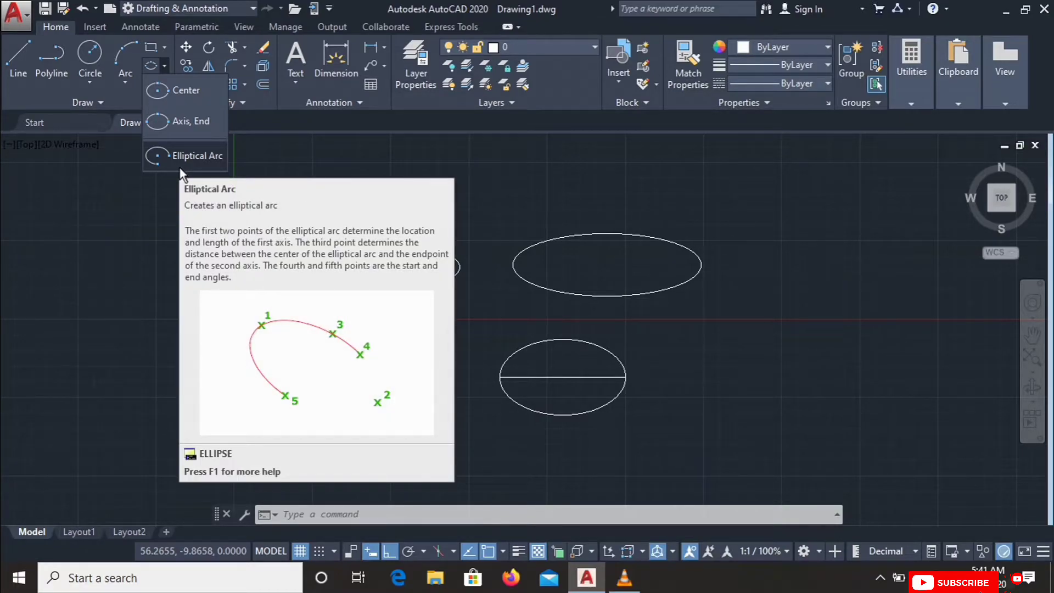
pyautogui.click(181, 165)
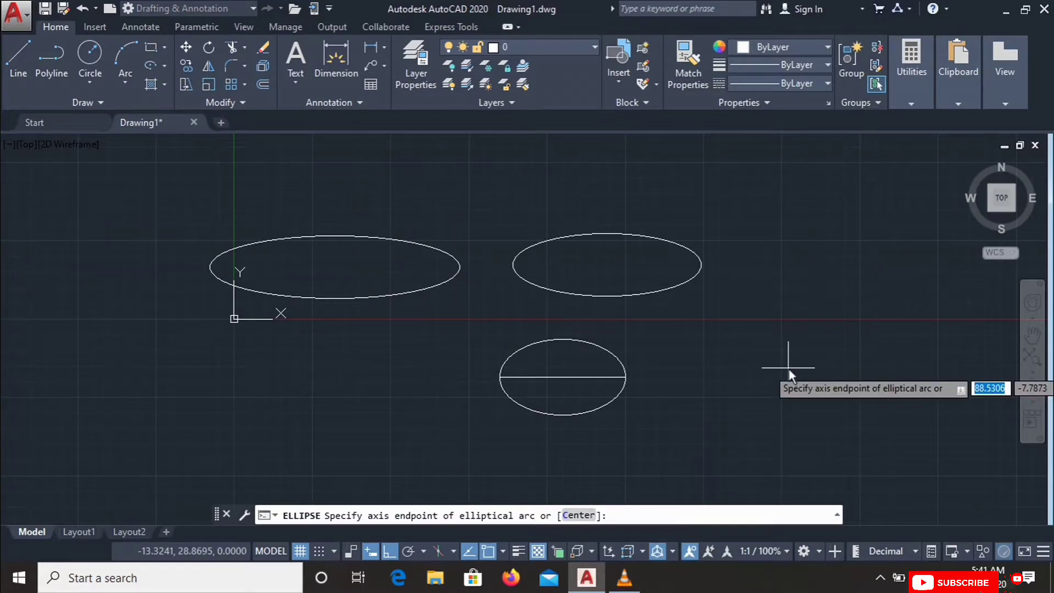
pyautogui.moveTo(818, 363)
pyautogui.mouseDown(button='middle')
pyautogui.moveTo(700, 343)
pyautogui.moveTo(580, 348)
pyautogui.mouseUp(button='middle')
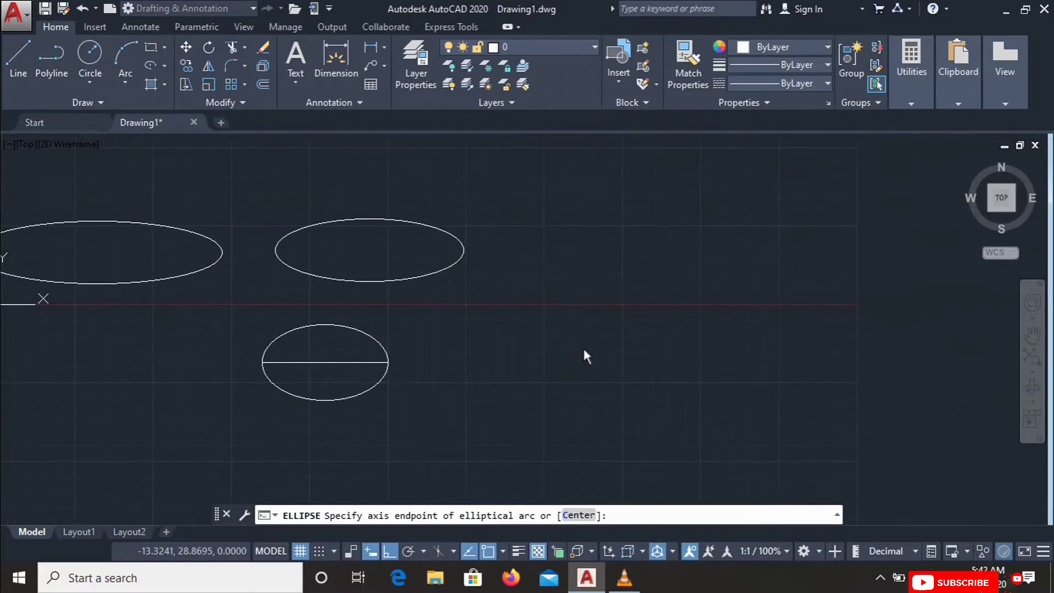
pyautogui.click(624, 307)
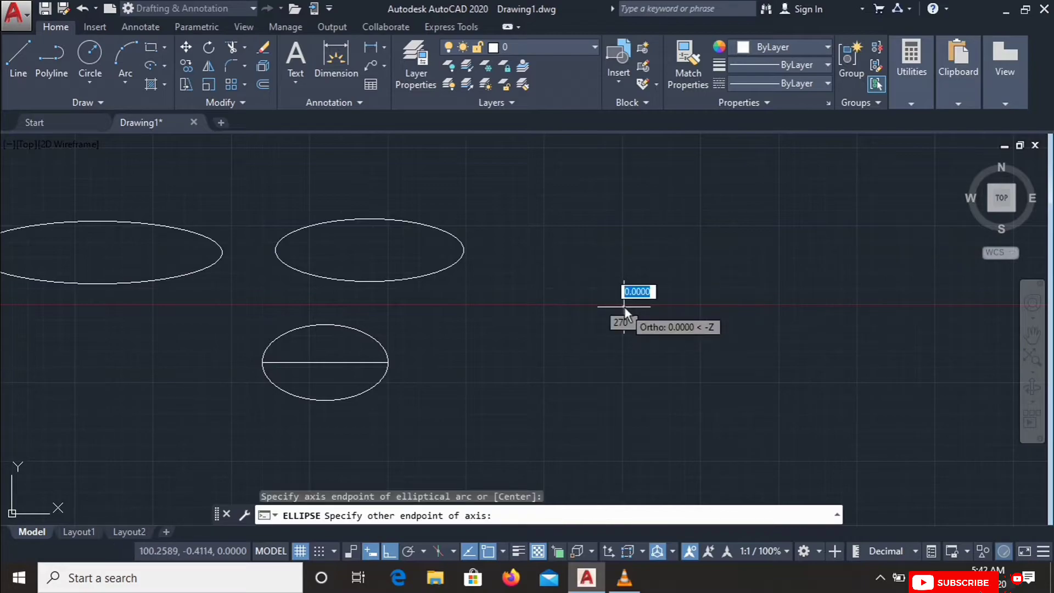
pyautogui.click(927, 312)
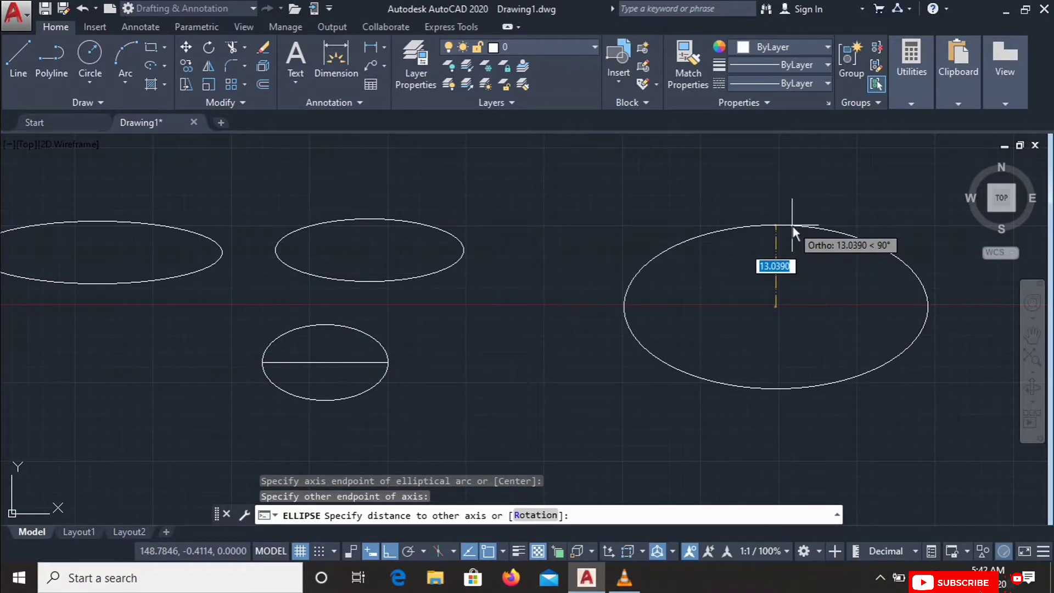
pyautogui.write('10')
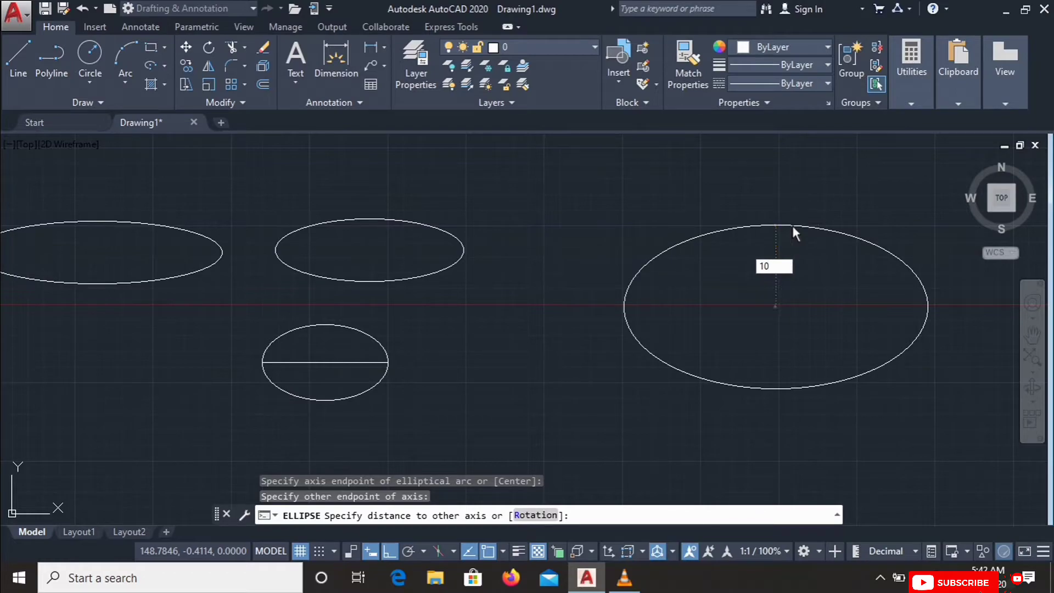
pyautogui.press('Return')
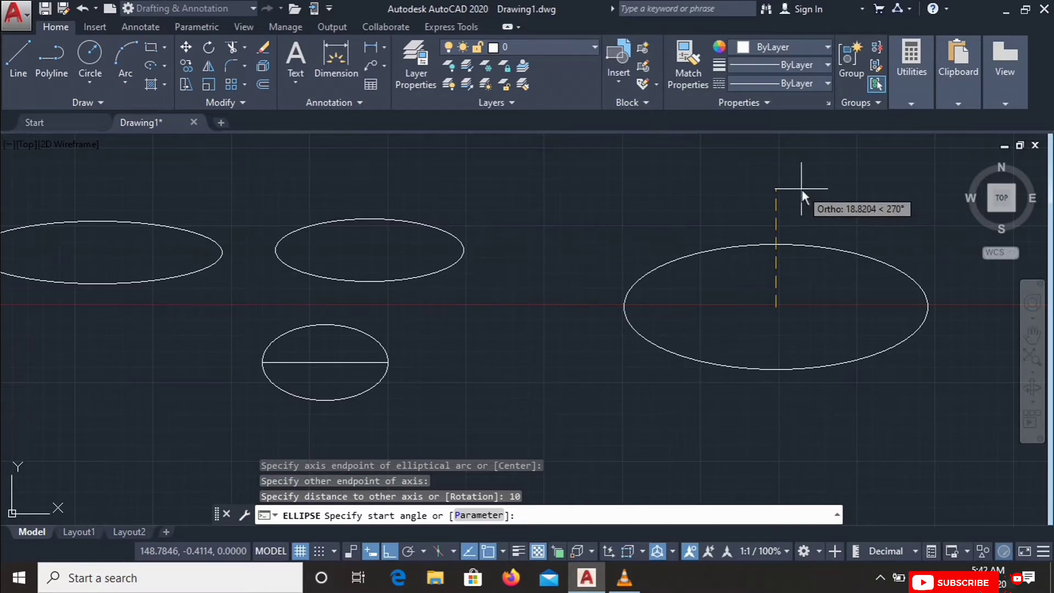
# Turn Ortho off and finish the elliptical arc with a start angle of 270 and an end angle picked freehand at its lower right
pyautogui.press('F8')
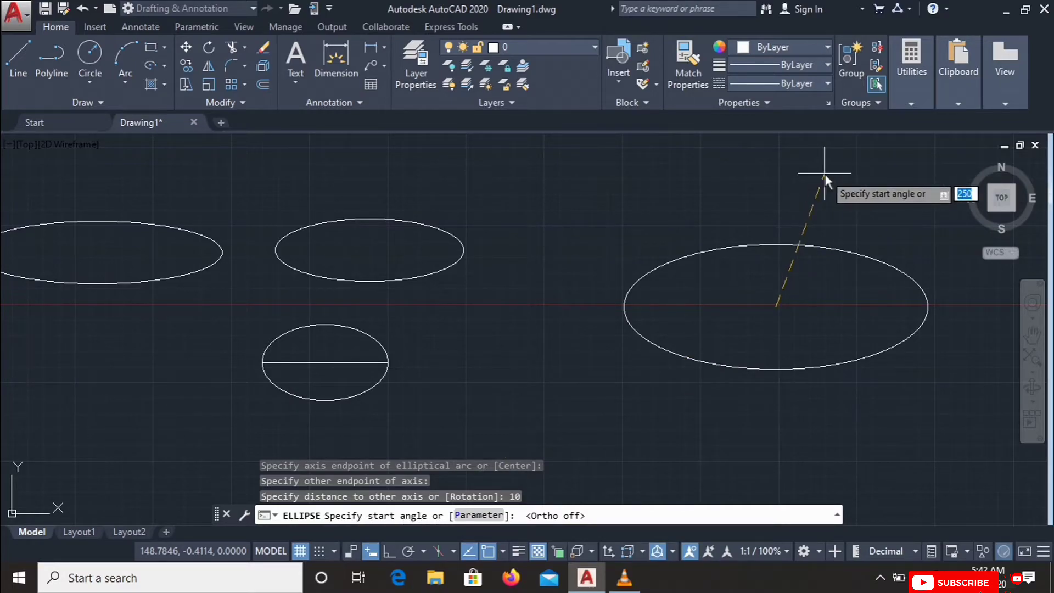
pyautogui.write('2')
pyautogui.write('0')
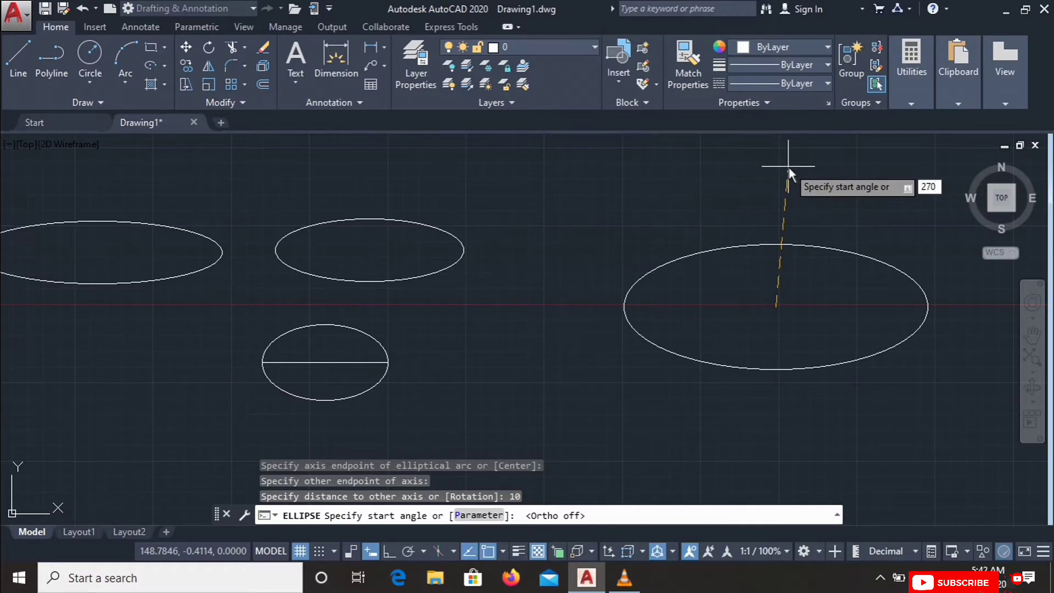
pyautogui.press('Return')
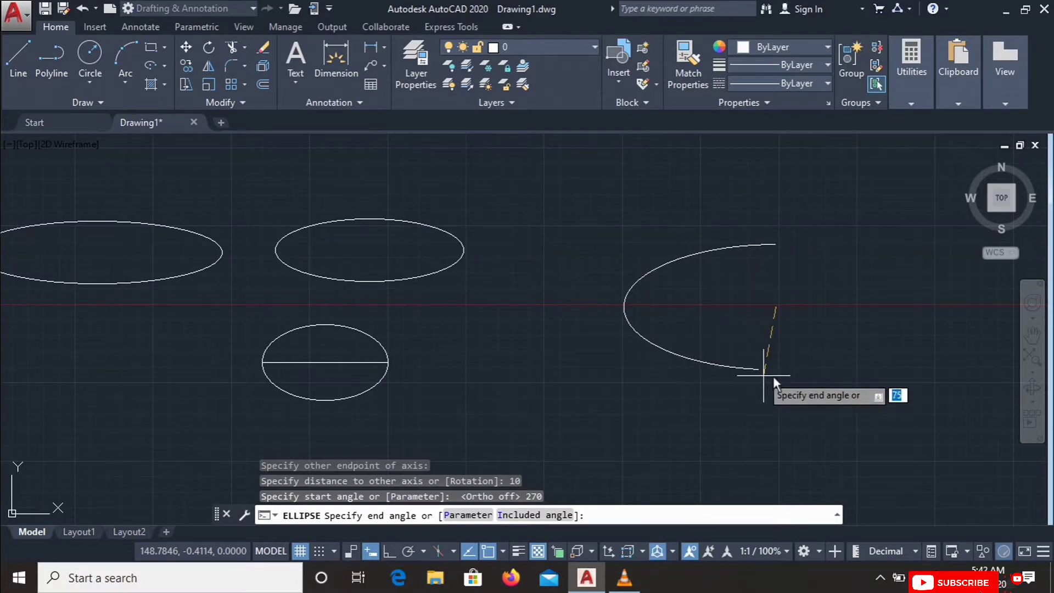
pyautogui.click(884, 342)
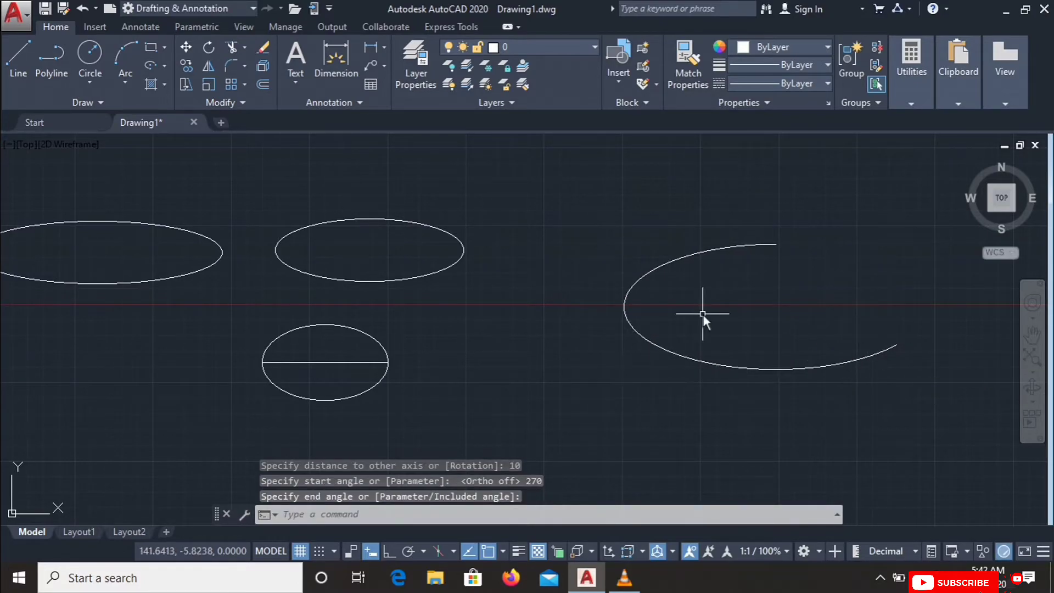
# Draw a second elliptical arc below the first, with a horizontal axis about 51 units long, 10 to the other axis, and a freehand gap at the top
pyautogui.scroll(-2, 703, 315)
pyautogui.scroll(2, 703, 315)
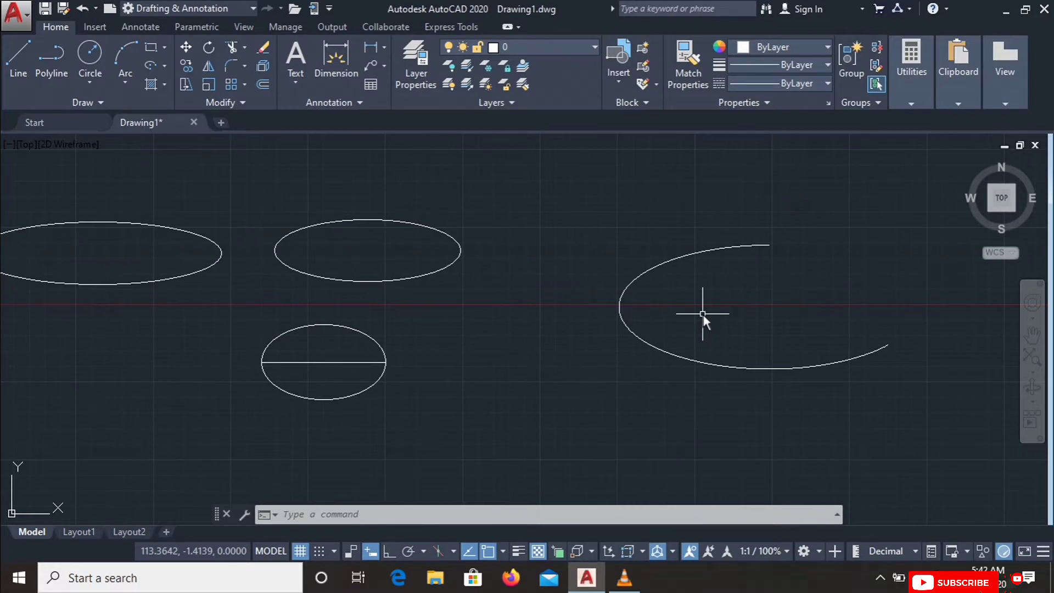
pyautogui.click(154, 61)
pyautogui.moveTo(633, 376)
pyautogui.mouseDown(button='middle')
pyautogui.moveTo(664, 351)
pyautogui.moveTo(694, 252)
pyautogui.mouseUp(button='middle')
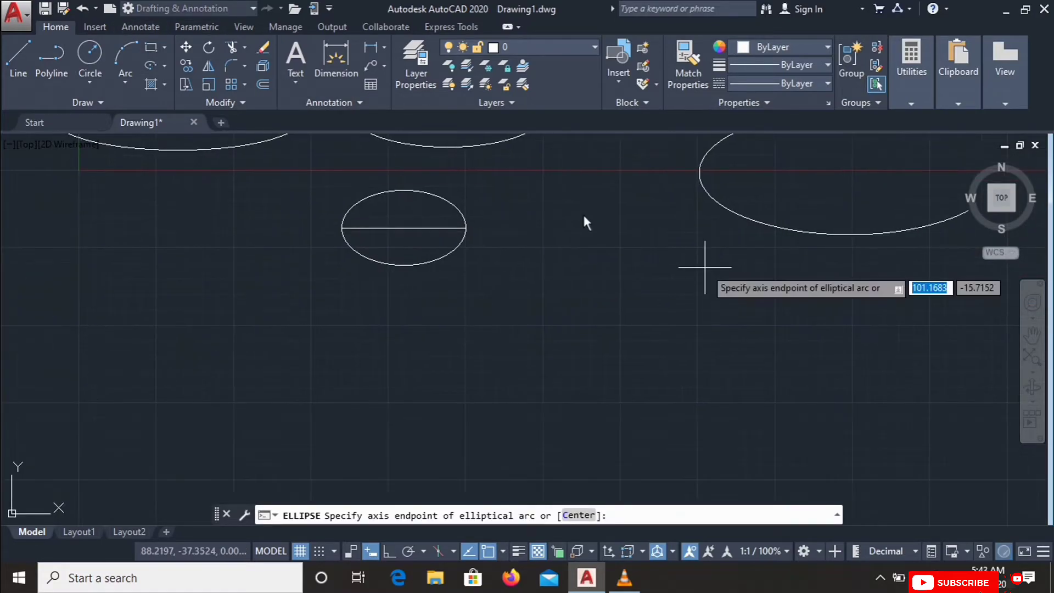
pyautogui.click(164, 65)
pyautogui.click(176, 157)
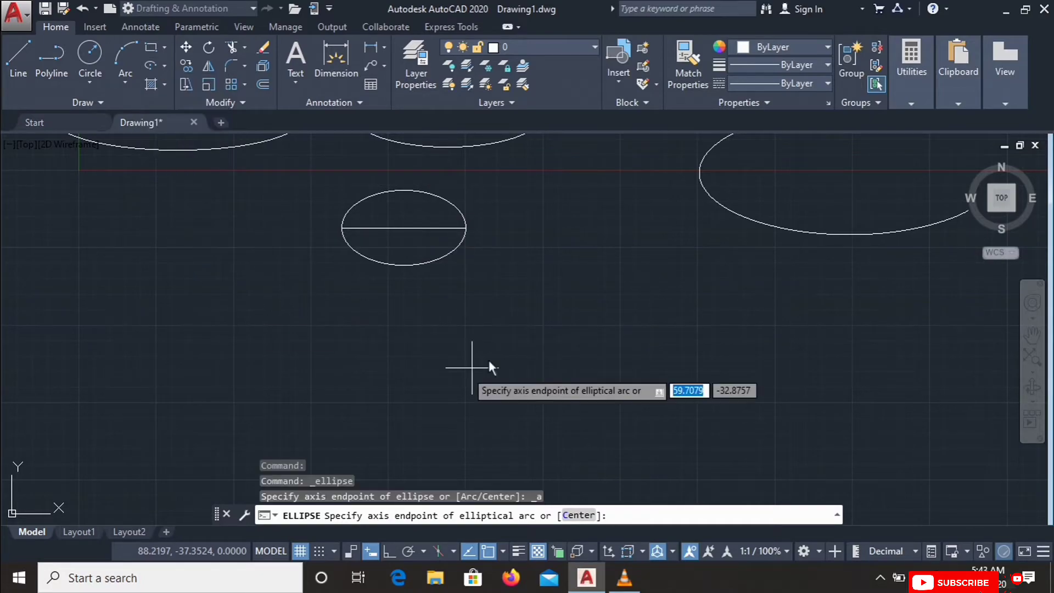
pyautogui.click(561, 362)
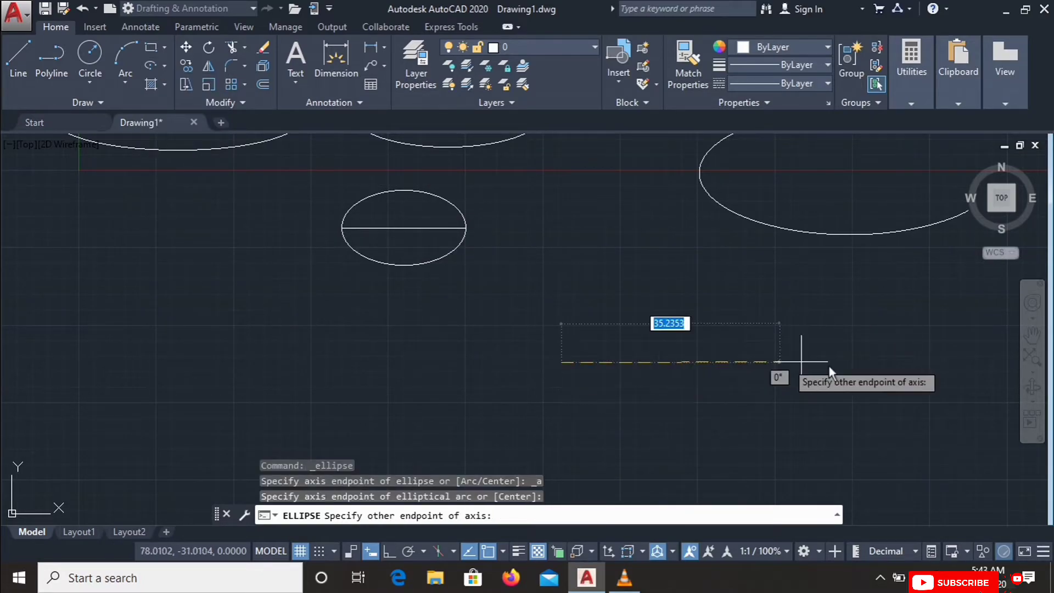
pyautogui.click(878, 362)
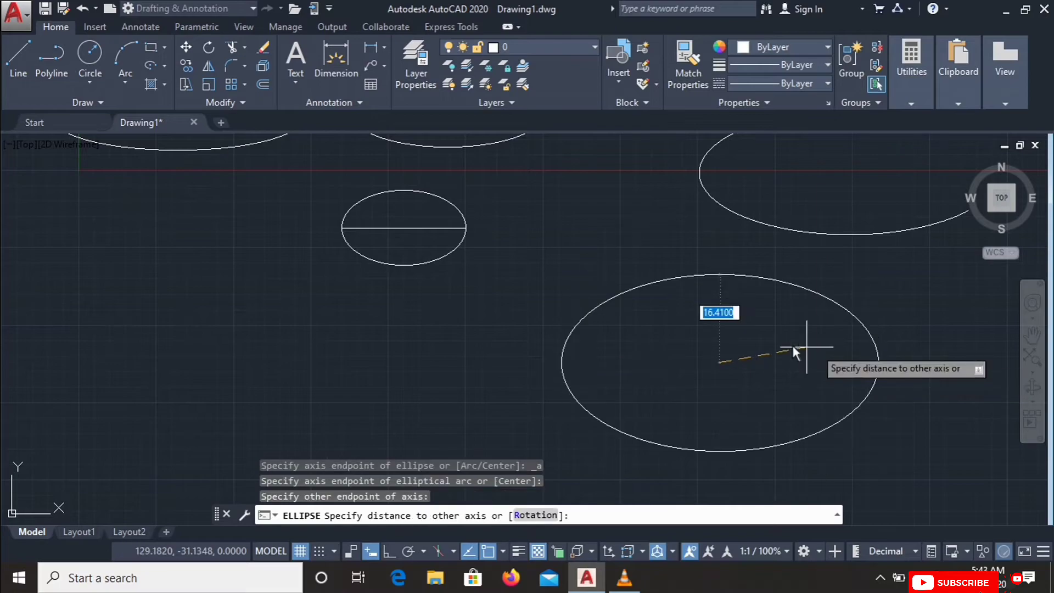
pyautogui.write('10')
pyautogui.press('Return')
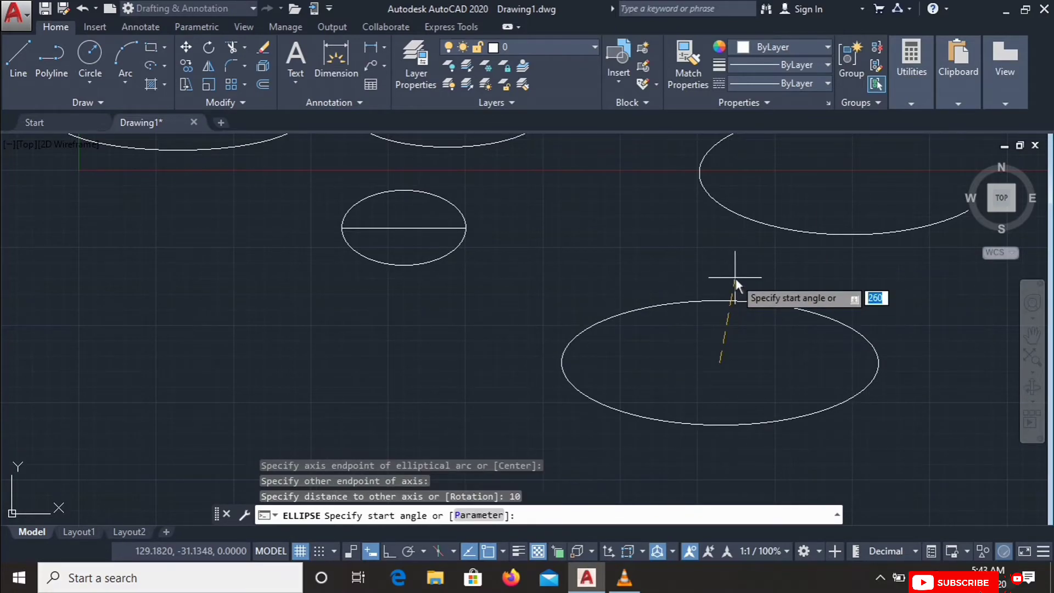
pyautogui.click(567, 331)
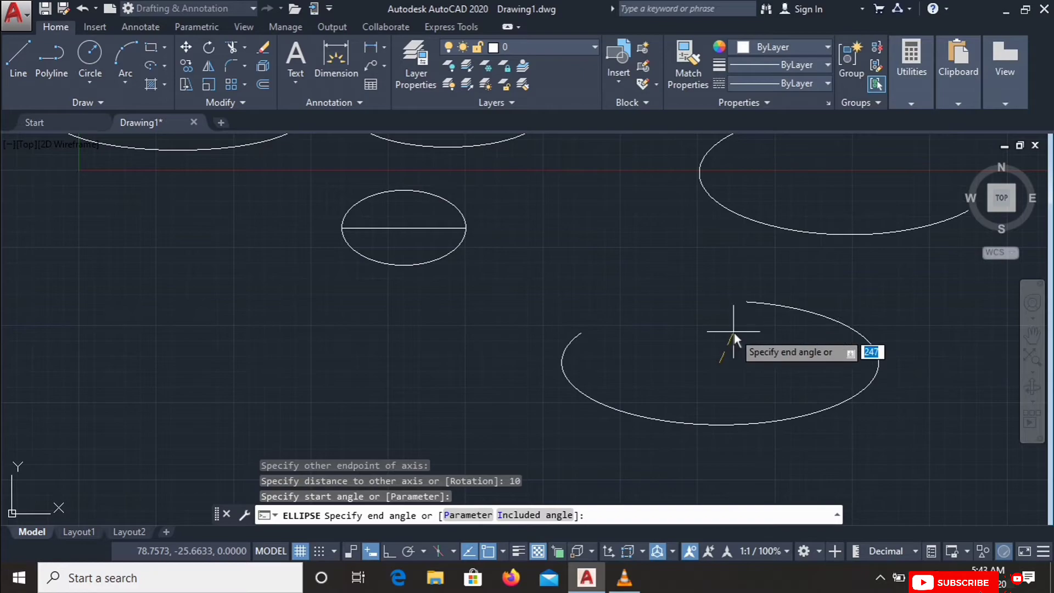
pyautogui.click(806, 298)
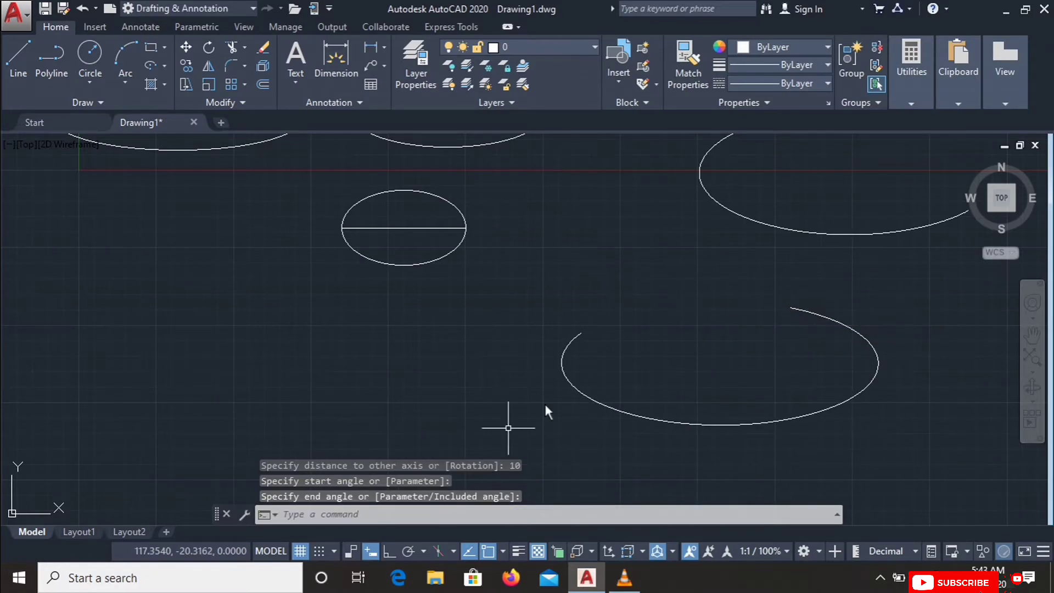
# Draw a large center-based ellipse freehand below the first ellipse
pyautogui.scroll(-2, 704, 278)
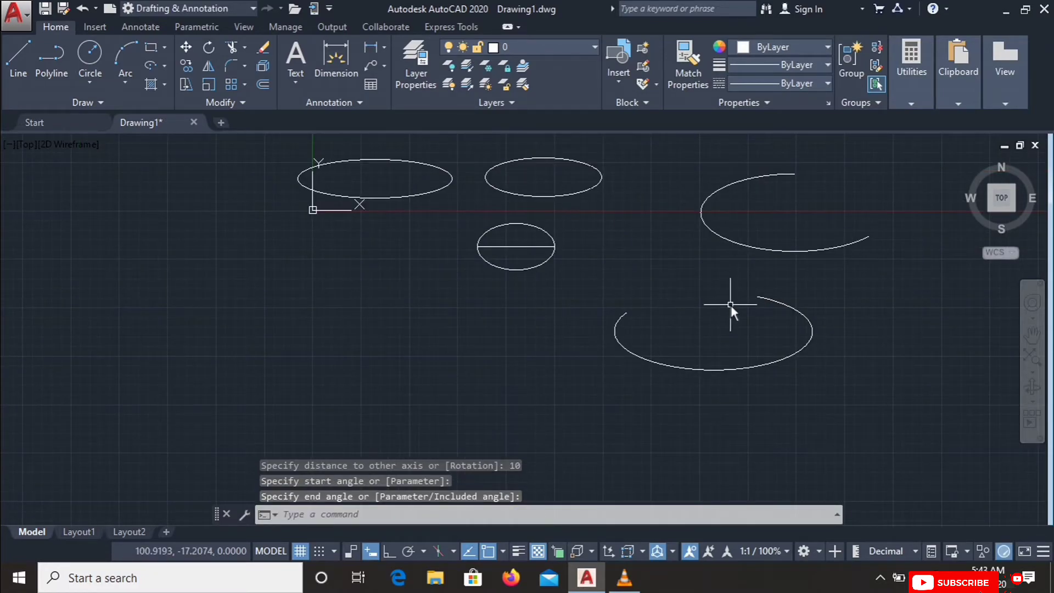
pyautogui.moveTo(730, 305); pyautogui.dragTo(792, 308, button='middle')
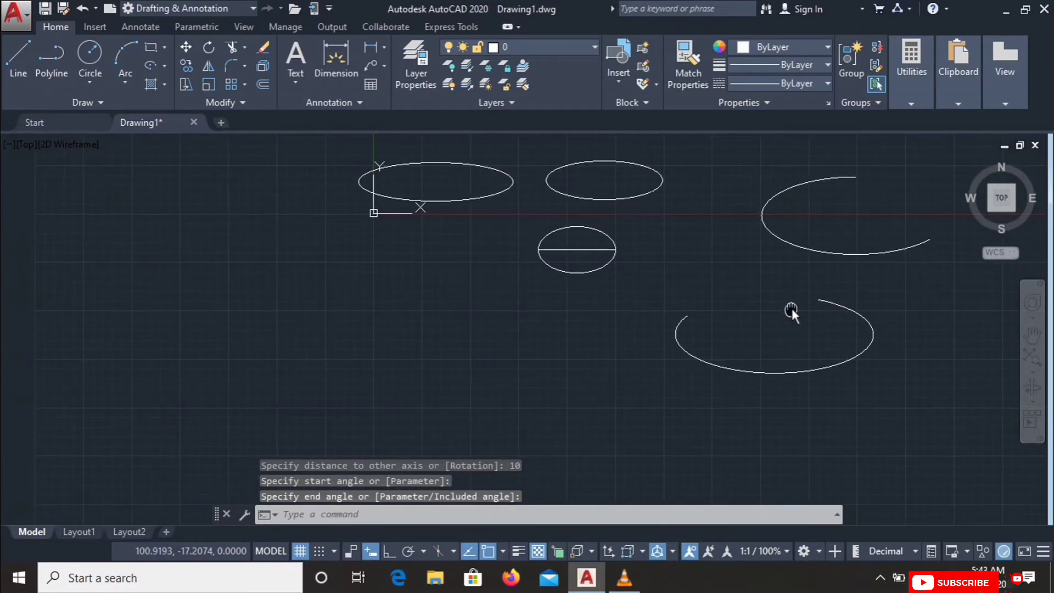
pyautogui.click(164, 65)
pyautogui.click(156, 87)
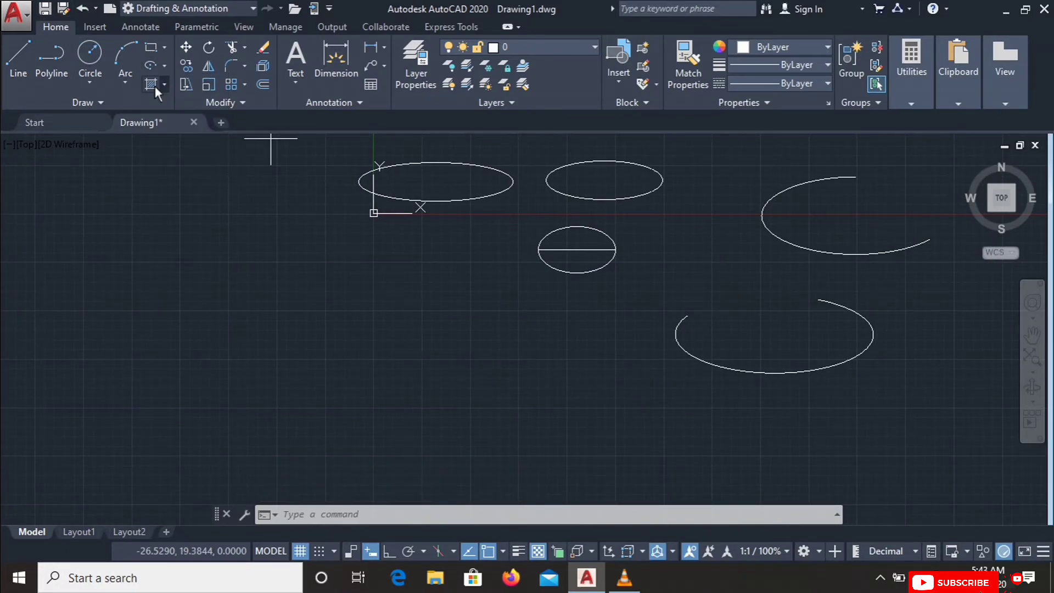
pyautogui.click(341, 352)
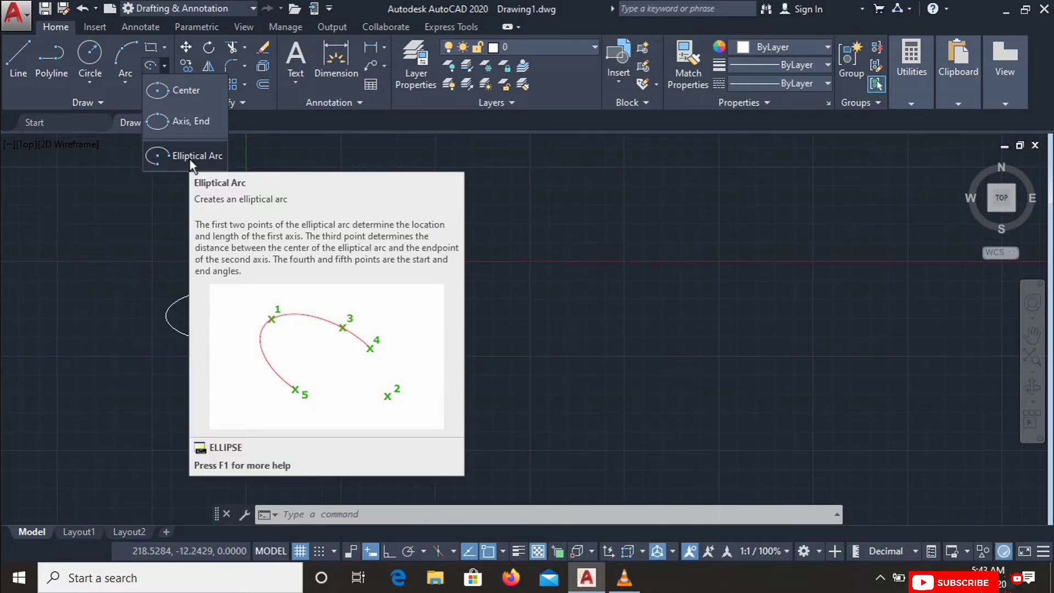
# Start an Elliptical Arc with the Center option right of the second arc, with a freehand horizontal half-axis and 10 to the other axis
pyautogui.click(189, 157)
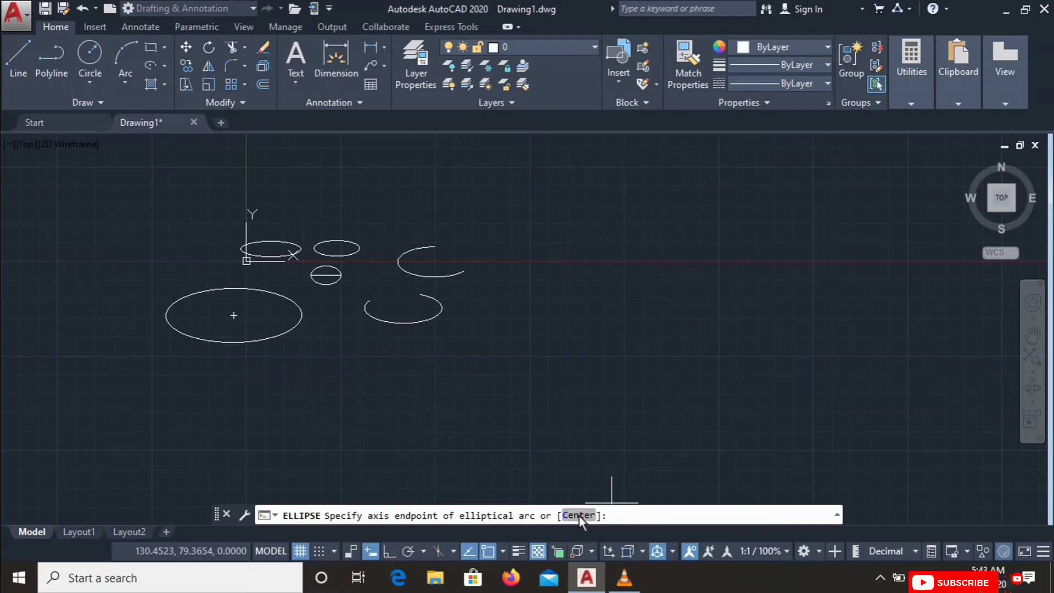
pyautogui.scroll(3, 326, 268)
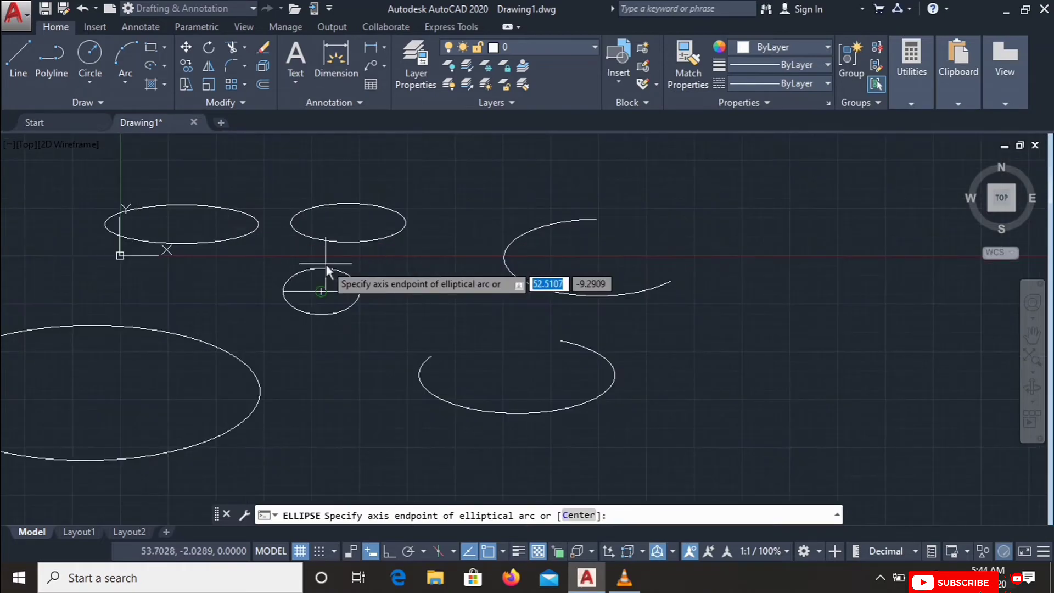
pyautogui.click(566, 519)
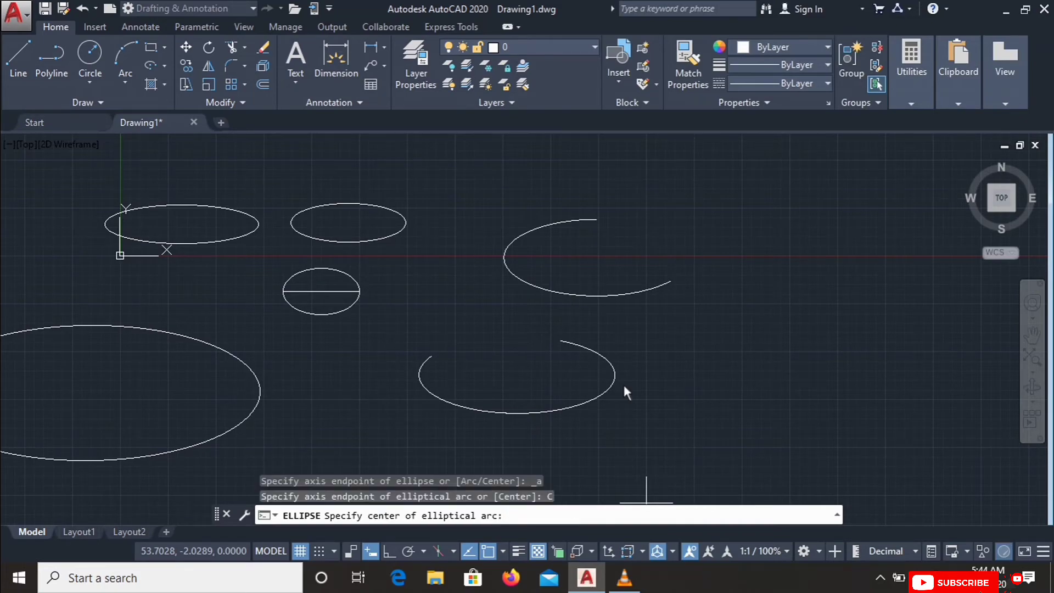
pyautogui.click(776, 360)
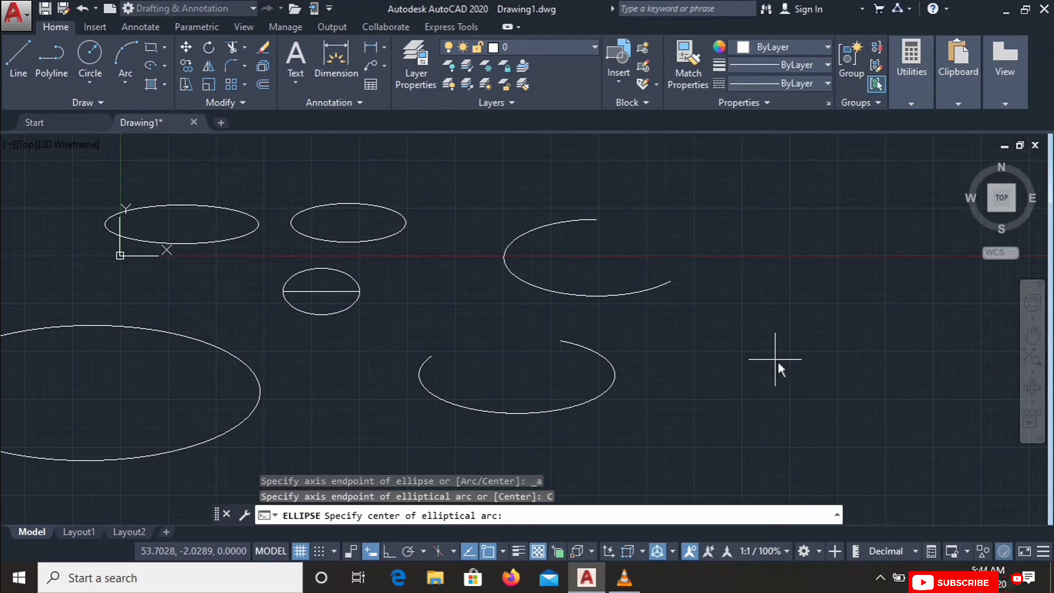
pyautogui.click(967, 360)
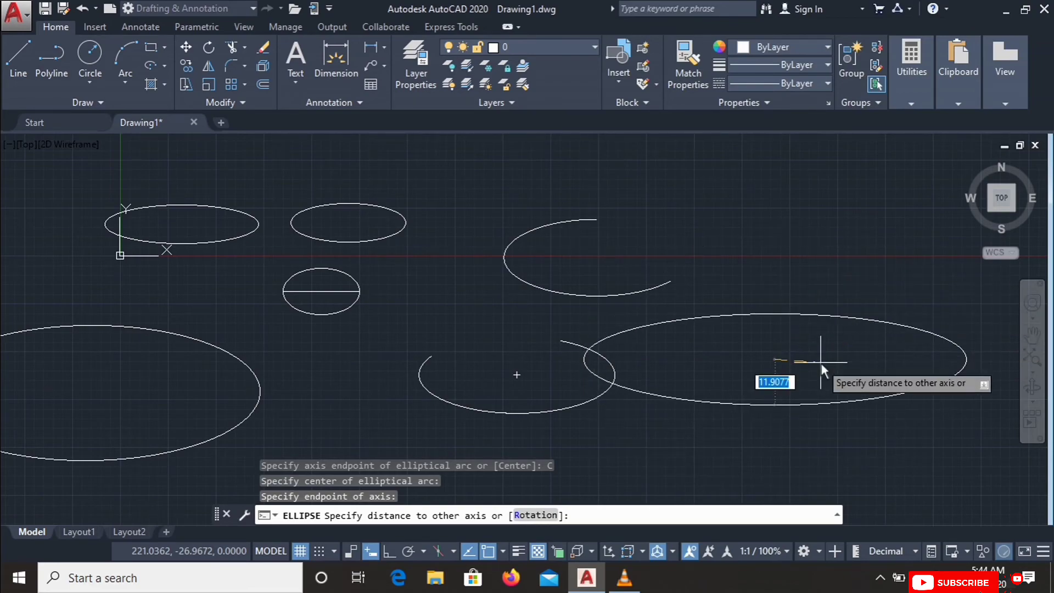
pyautogui.write('10')
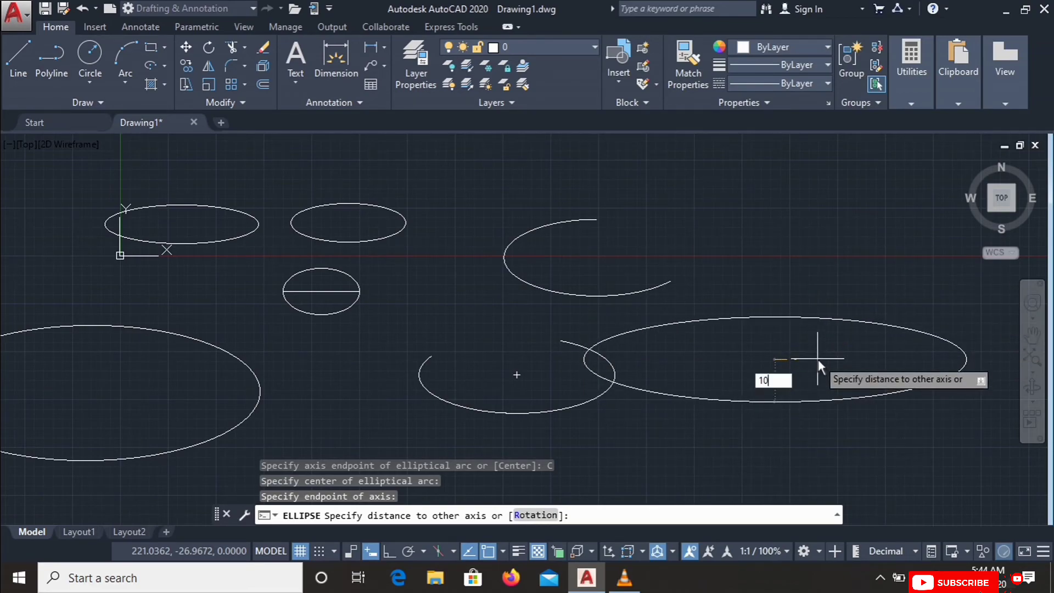
pyautogui.press('Return')
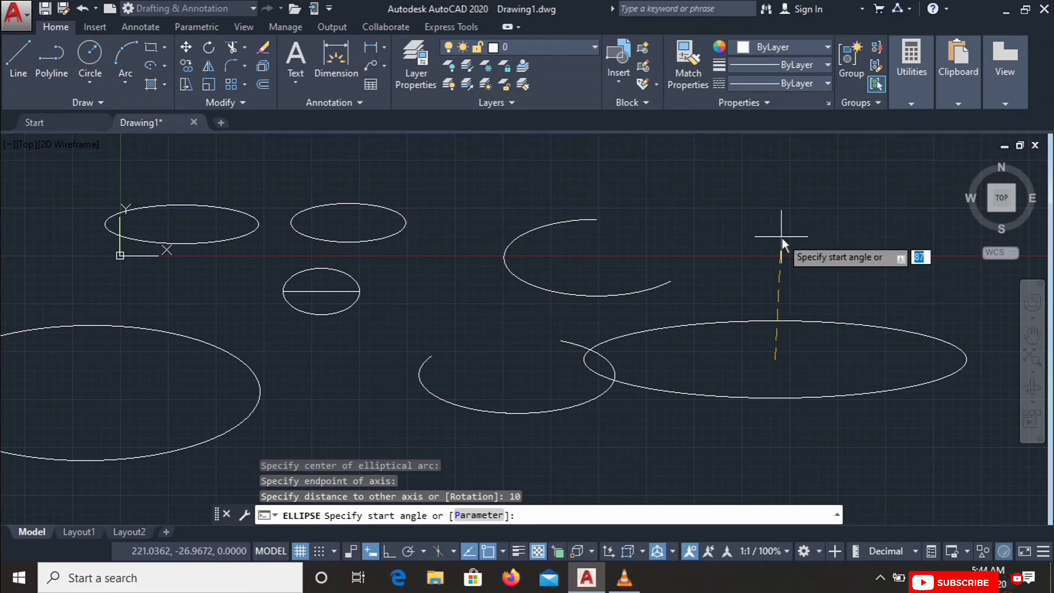
# Finish the center-based elliptical arc with a start angle of 90 and an end angle of 270
pyautogui.write('90')
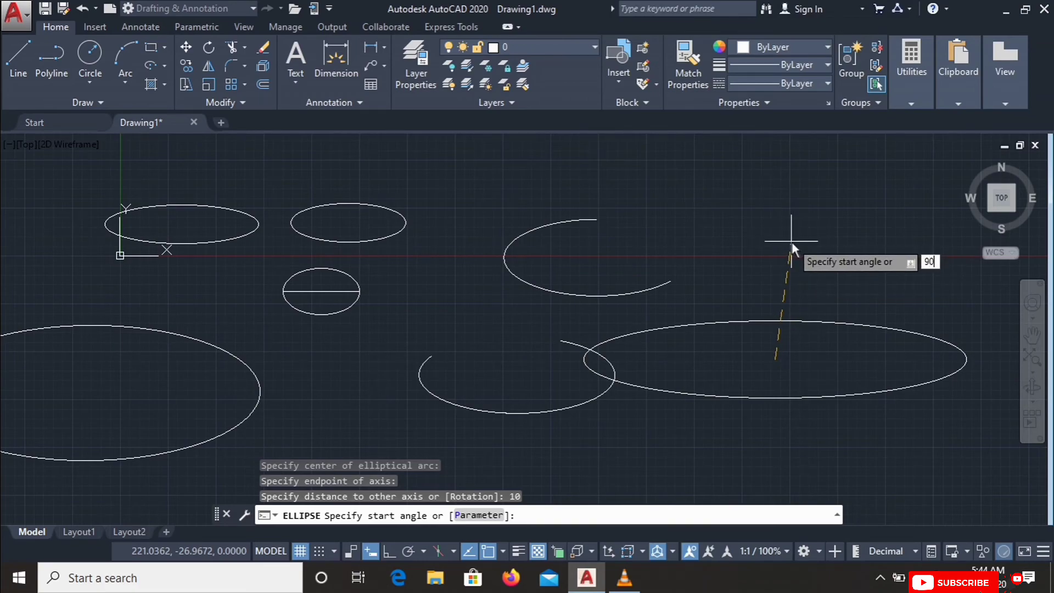
pyautogui.press('Return')
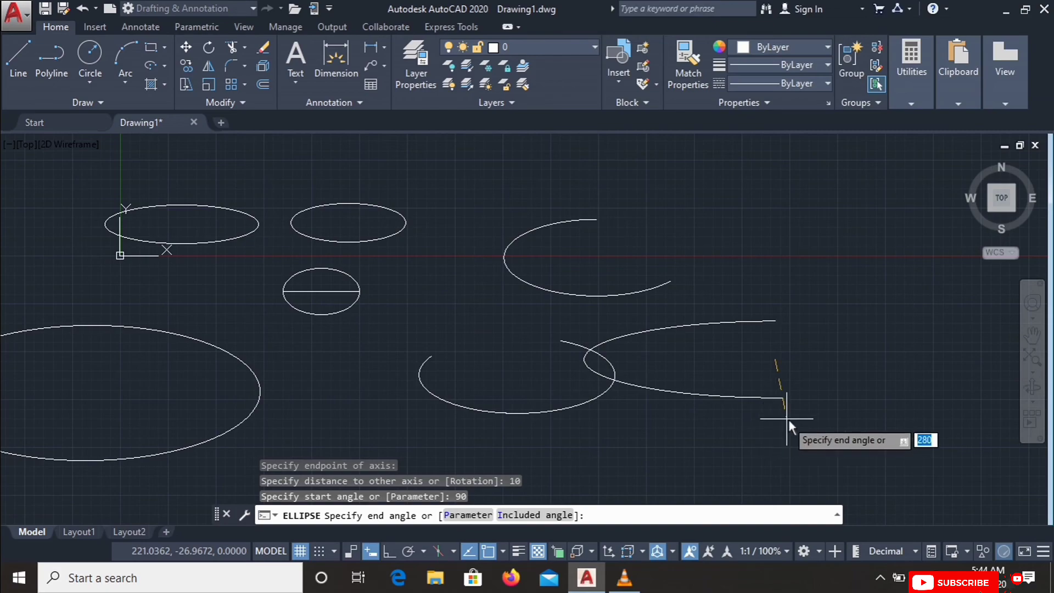
pyautogui.write('270')
pyautogui.press('Return')
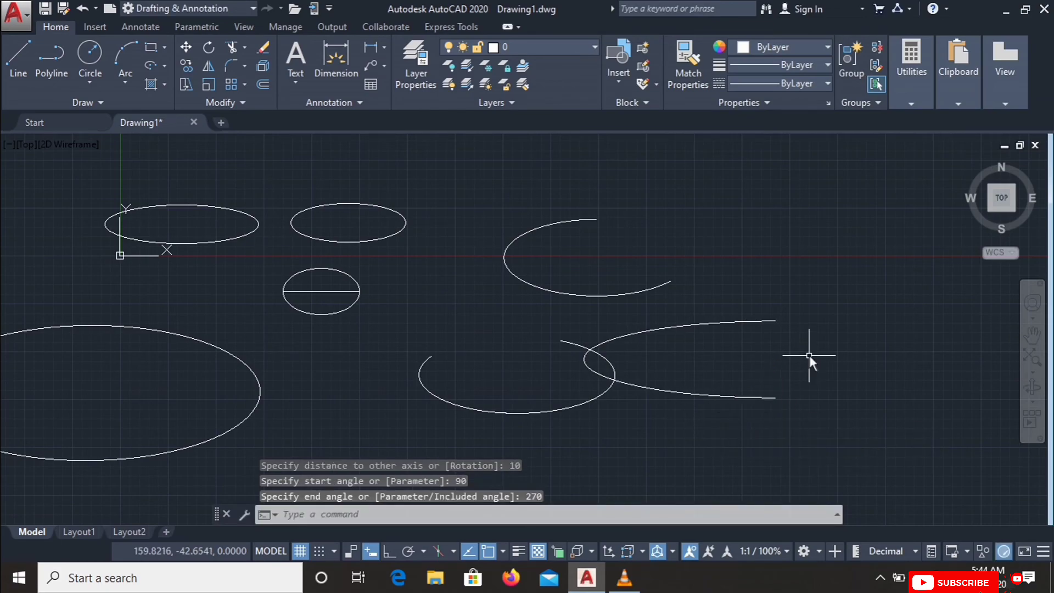
pyautogui.scroll(3, 684, 341)
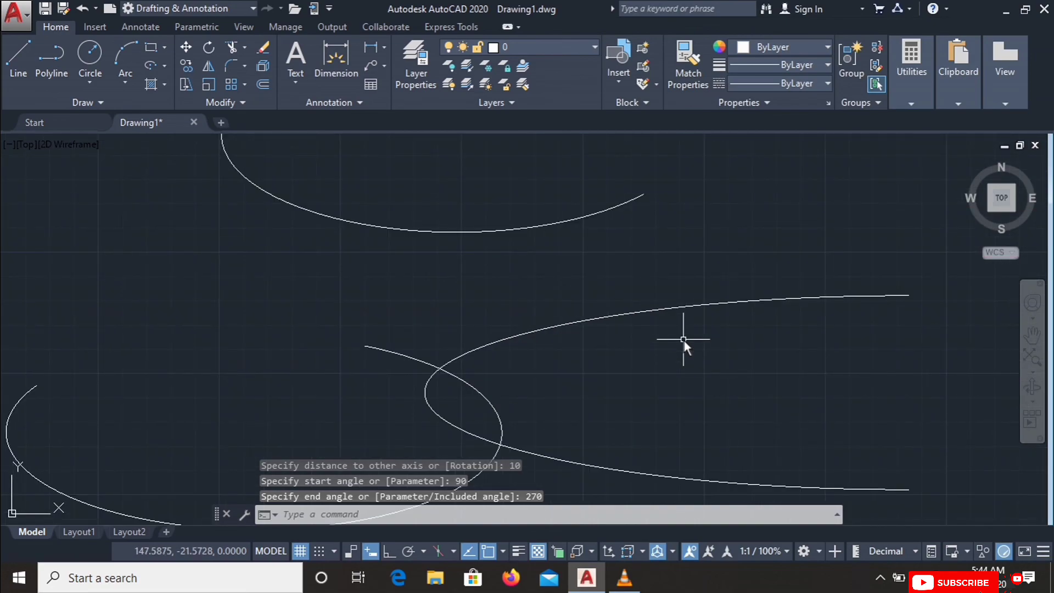
pyautogui.scroll(-3, 684, 341)
pyautogui.moveTo(665, 355); pyautogui.dragTo(742, 302, button='middle')
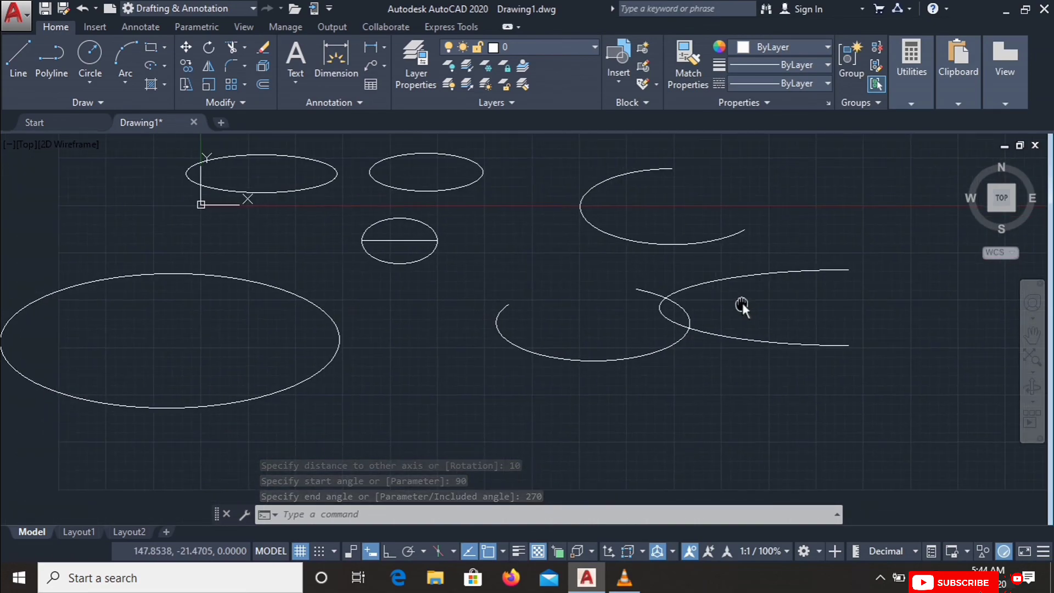
pyautogui.scroll(-2, 453, 362)
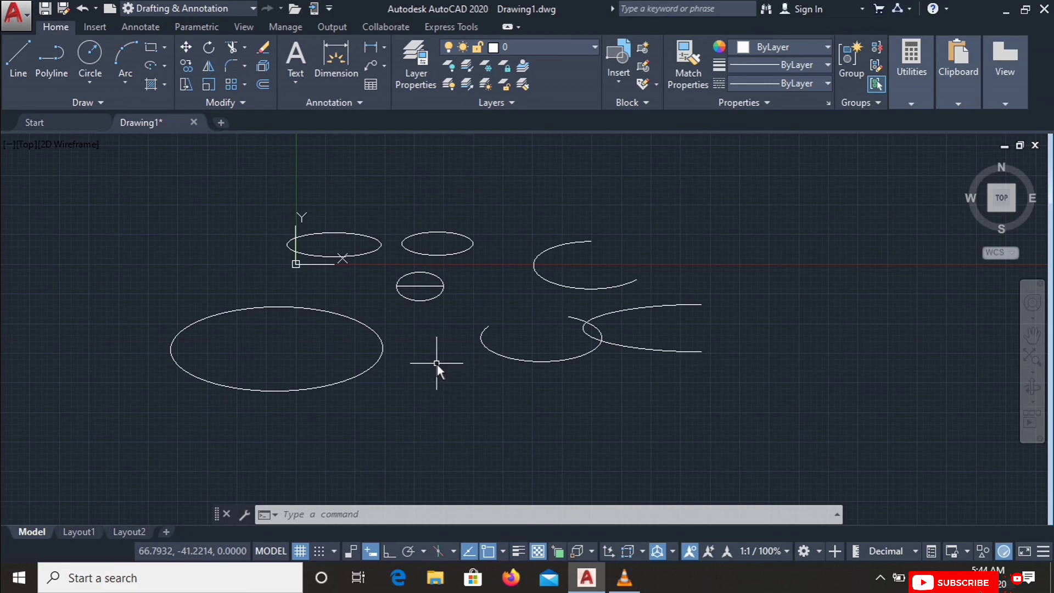
pyautogui.moveTo(312, 325); pyautogui.dragTo(482, 298, button='middle')
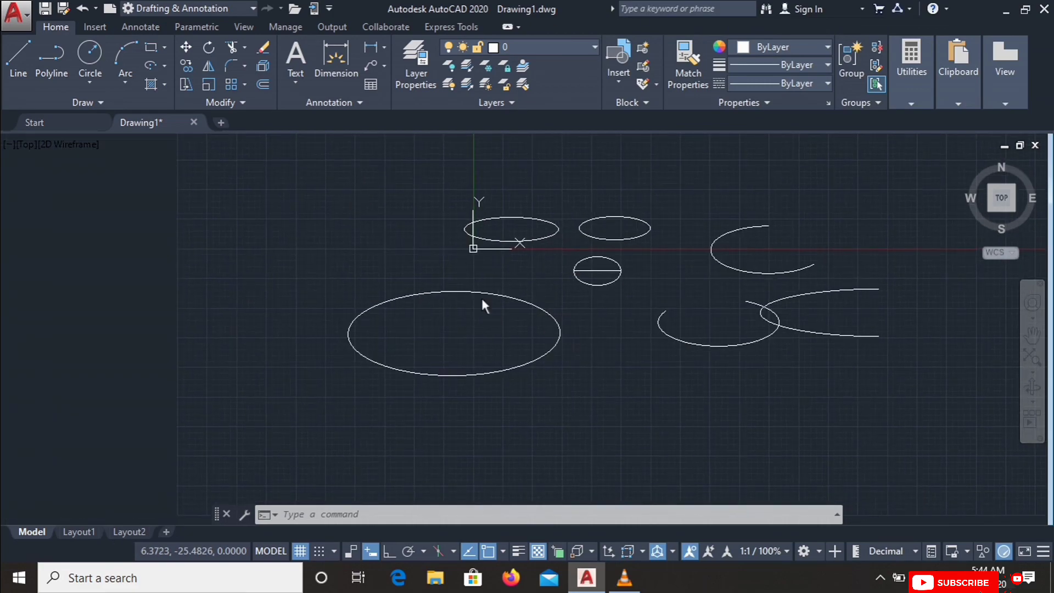